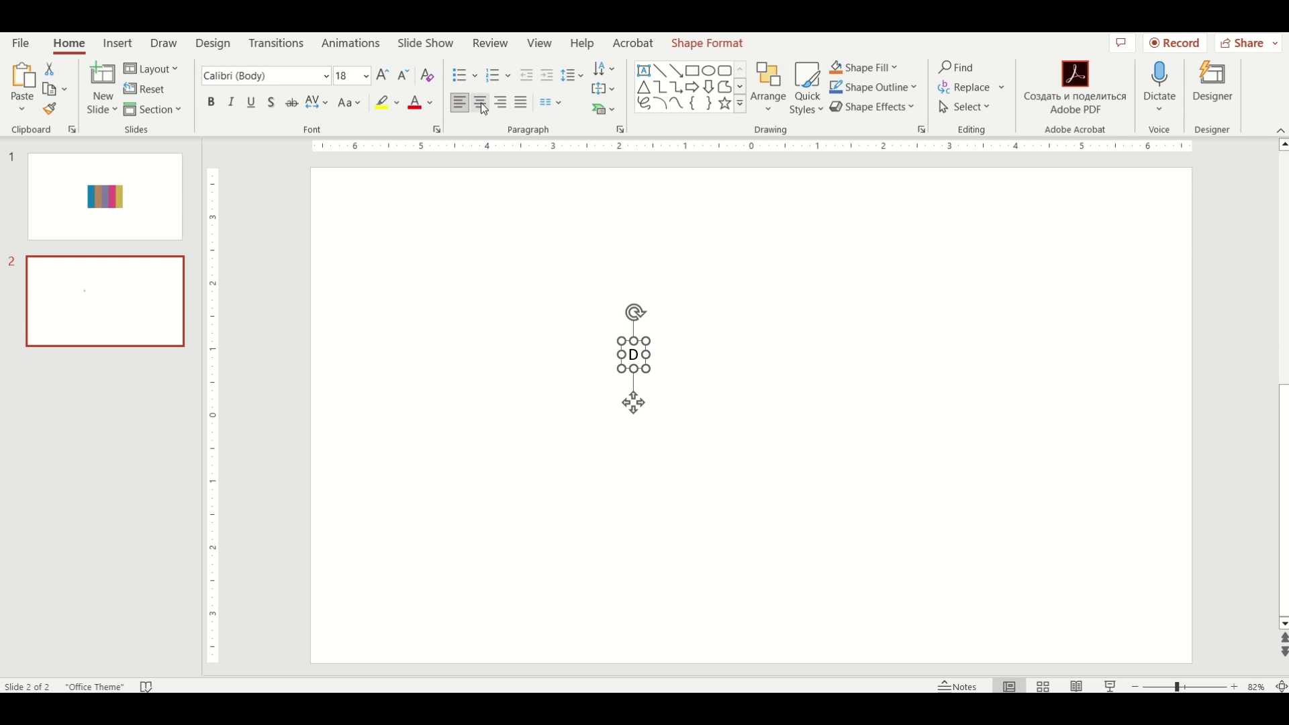
Centre the letter D in its text box and set its font to Arial Black
left_click(482, 105)
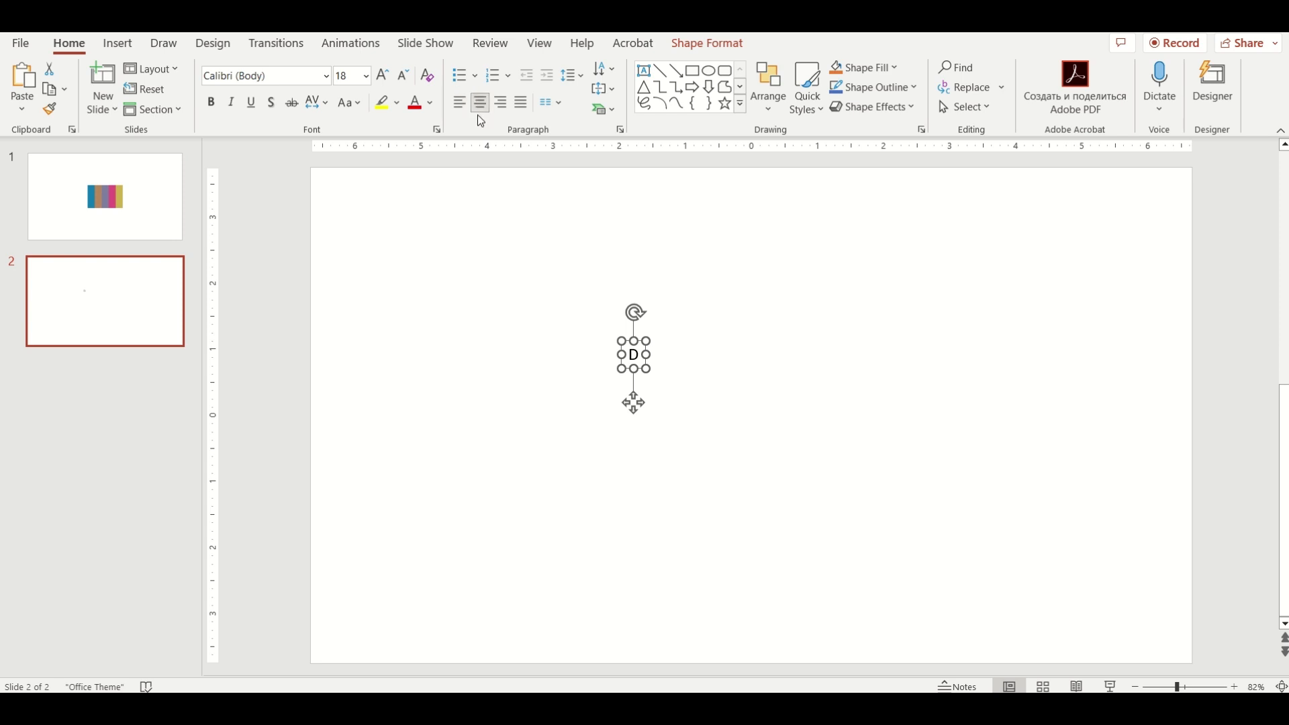
left_click(327, 76)
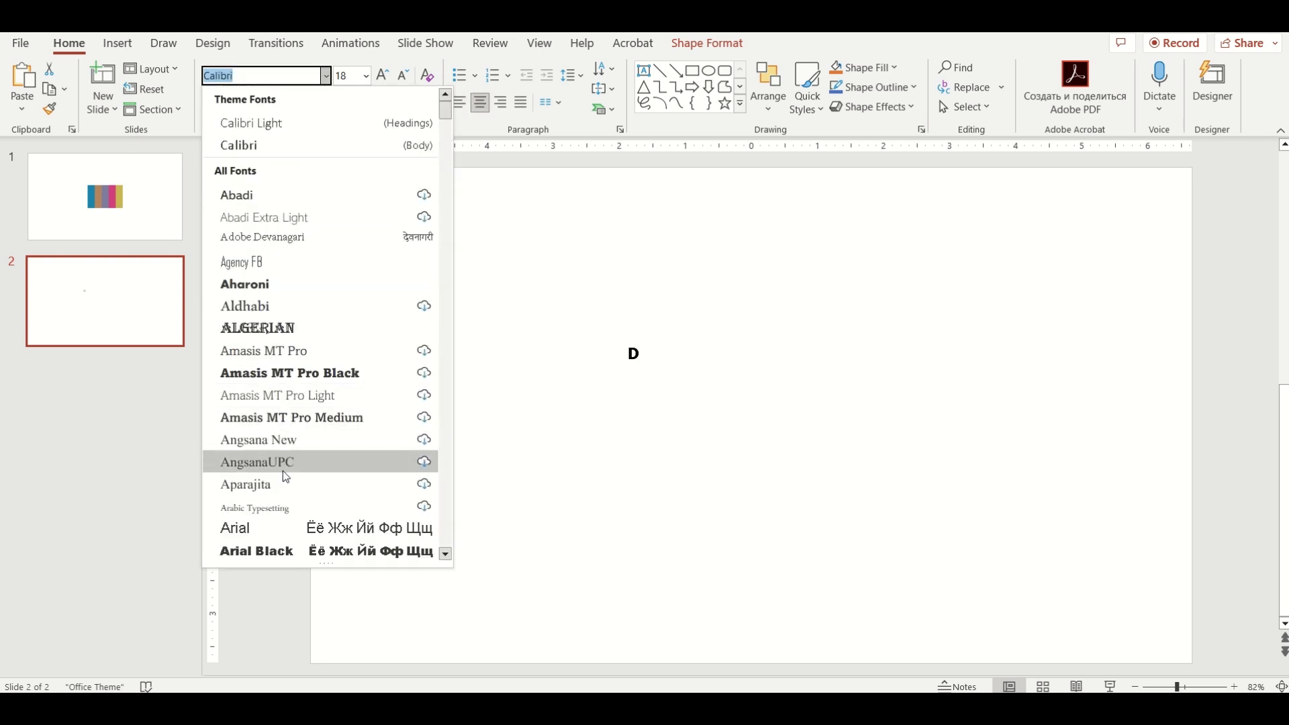
left_click(287, 549)
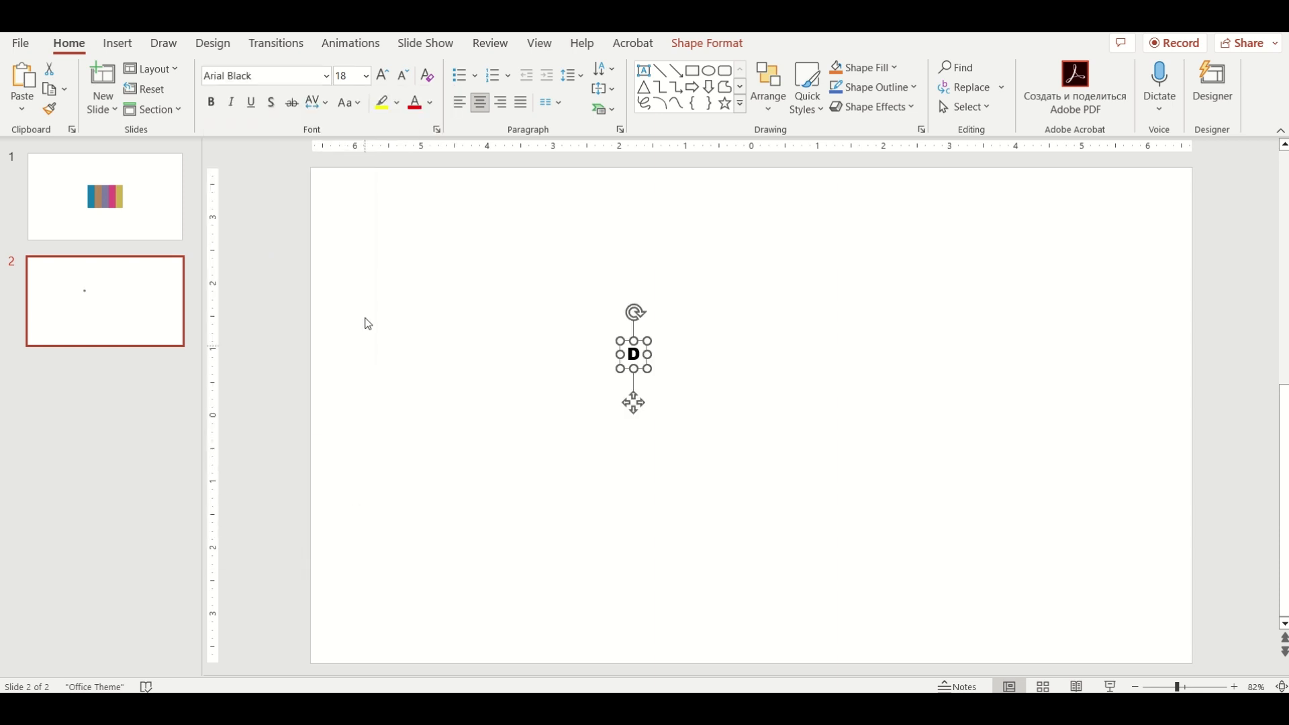
Enlarge the letter D to font size 413 and move it up so the whole letter sits on the slide
left_click(383, 76)
left_click(383, 76)
left_click(383, 76)
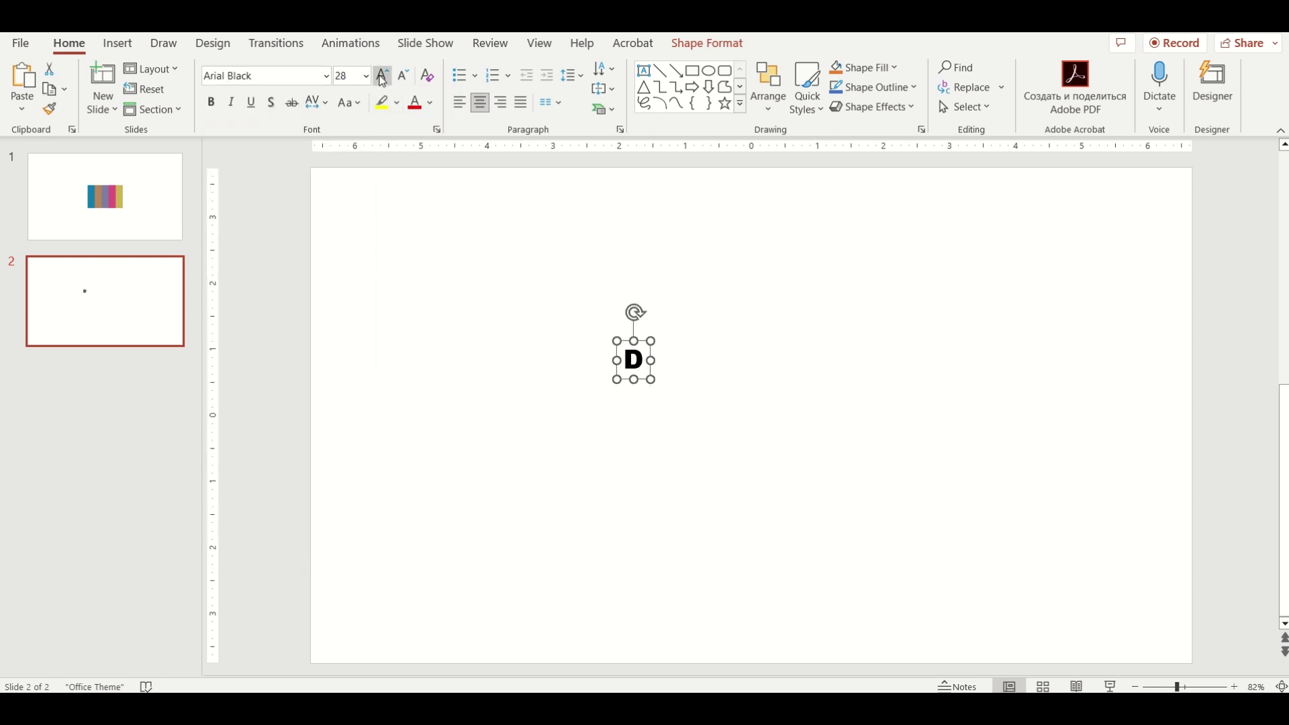
left_click(383, 76)
left_click(382, 76)
left_click(383, 76)
left_click(383, 76)
left_click(383, 76)
left_click(383, 76)
left_click(382, 76)
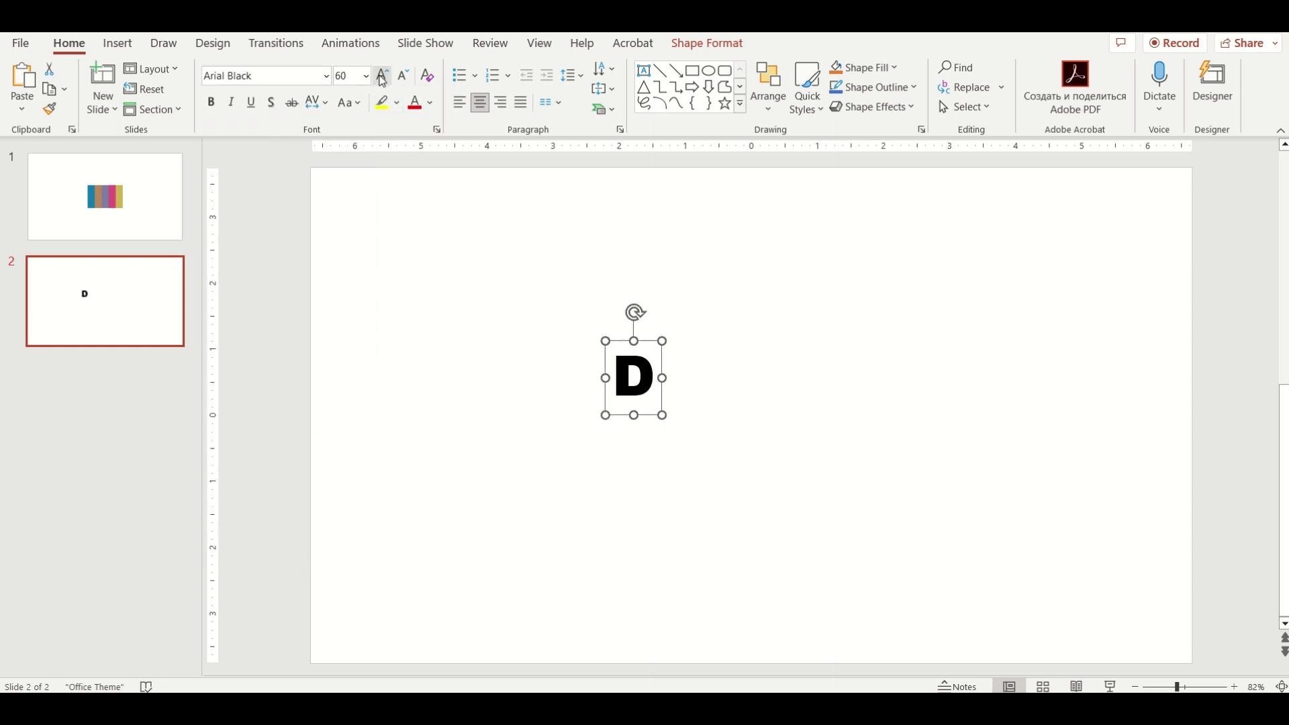
left_click(383, 76)
left_click(382, 76)
left_click(383, 76)
left_click(383, 76)
left_click(382, 75)
left_click(383, 76)
left_click(383, 76)
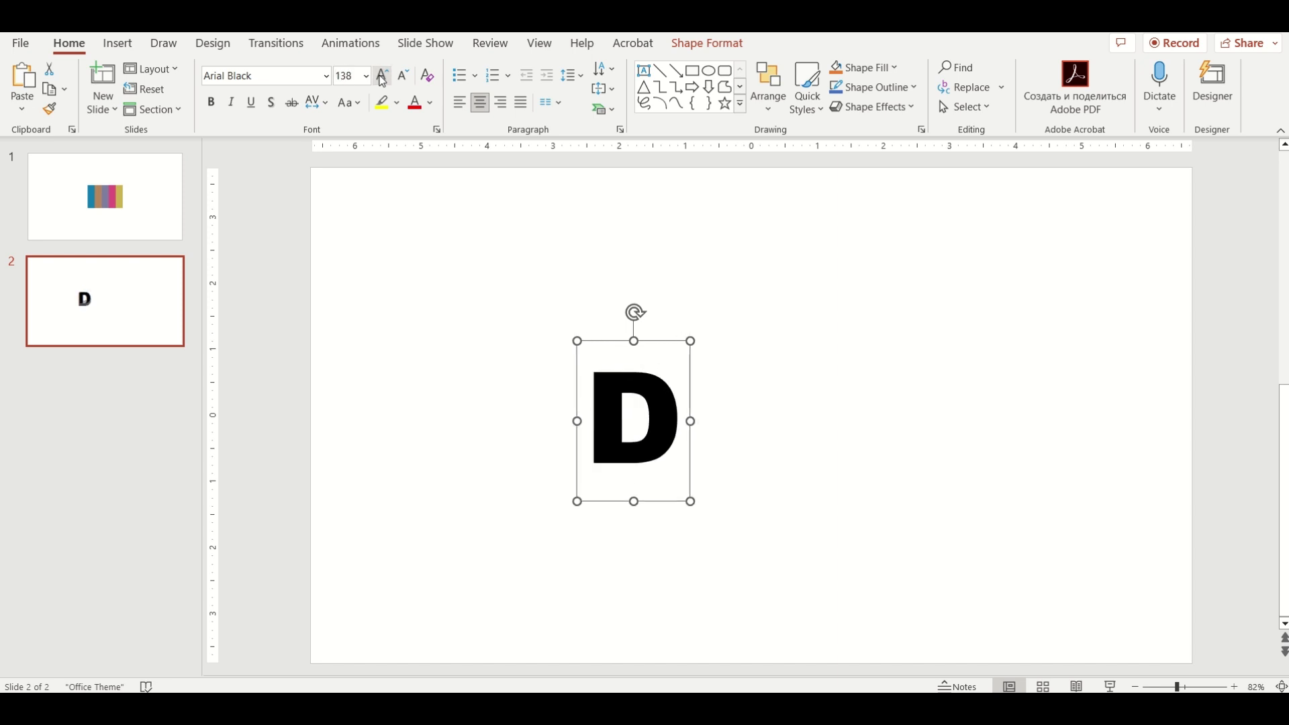
left_click(383, 76)
left_click(383, 76)
left_click(383, 75)
left_click(383, 76)
left_click(383, 76)
left_click(383, 76)
left_click(382, 76)
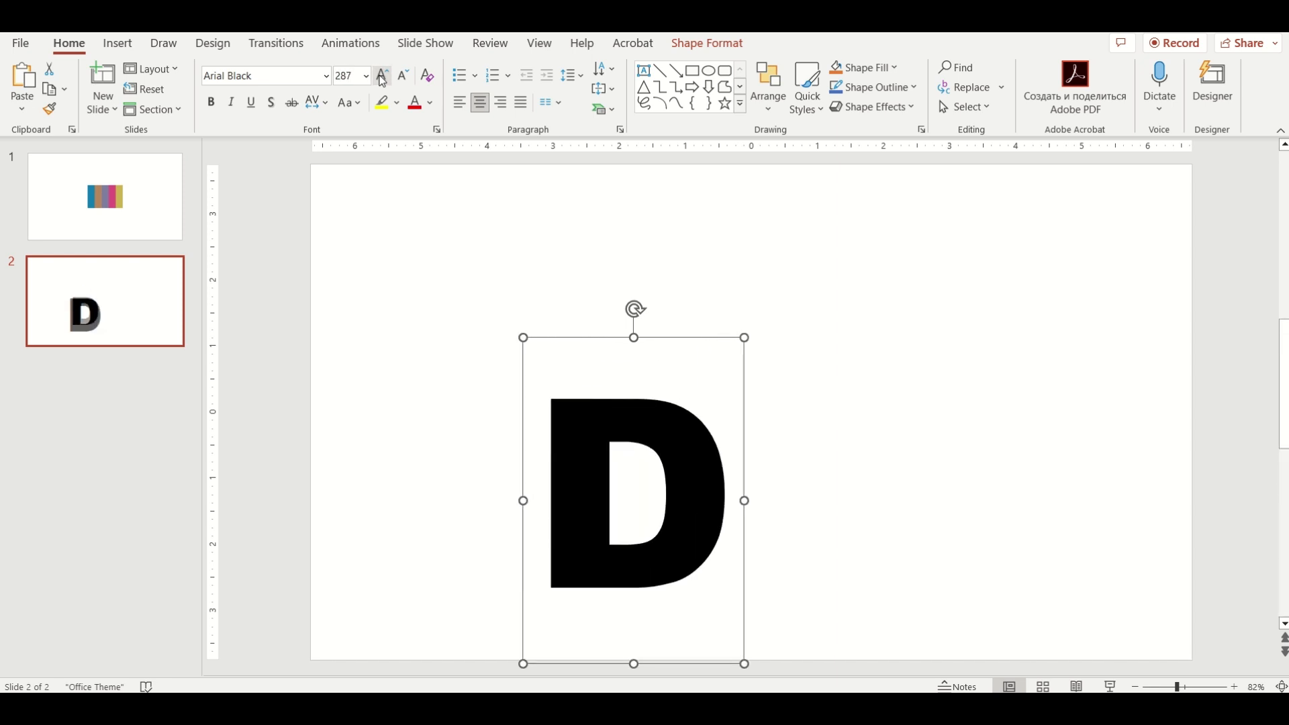
left_click(383, 76)
left_click(383, 76)
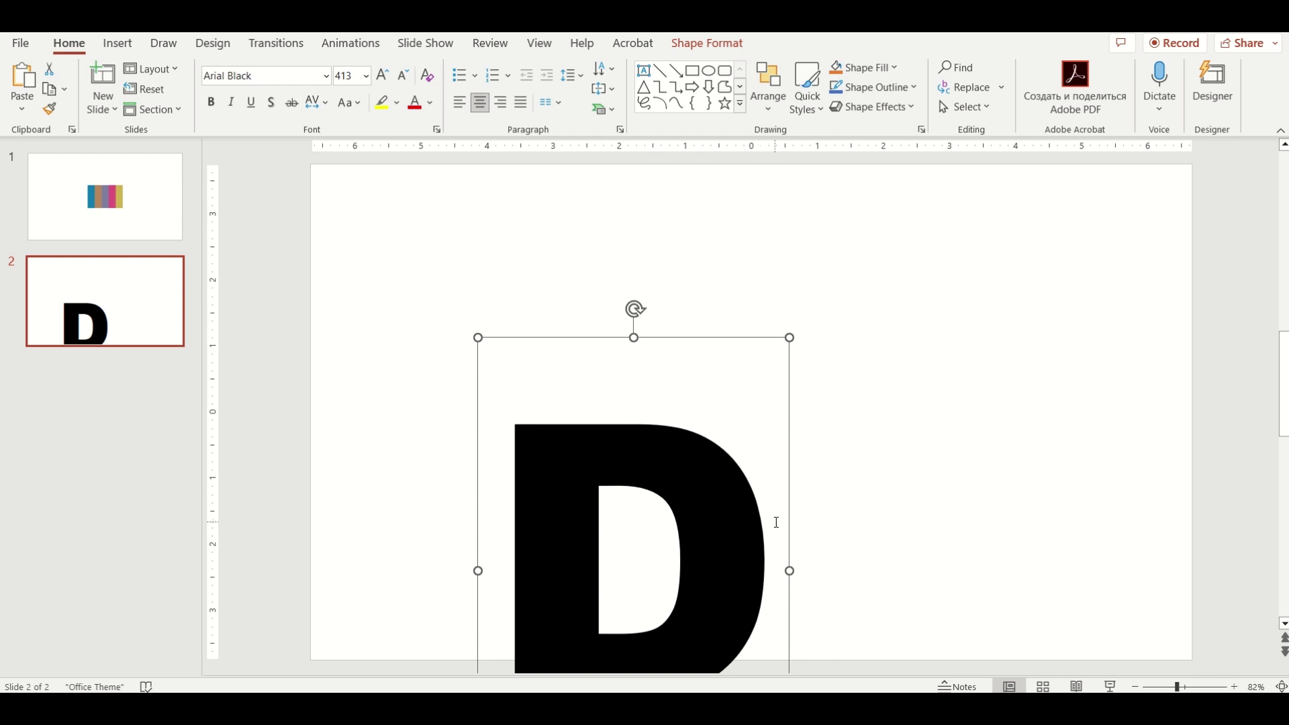
left_click_drag(793, 499, 795, 369)
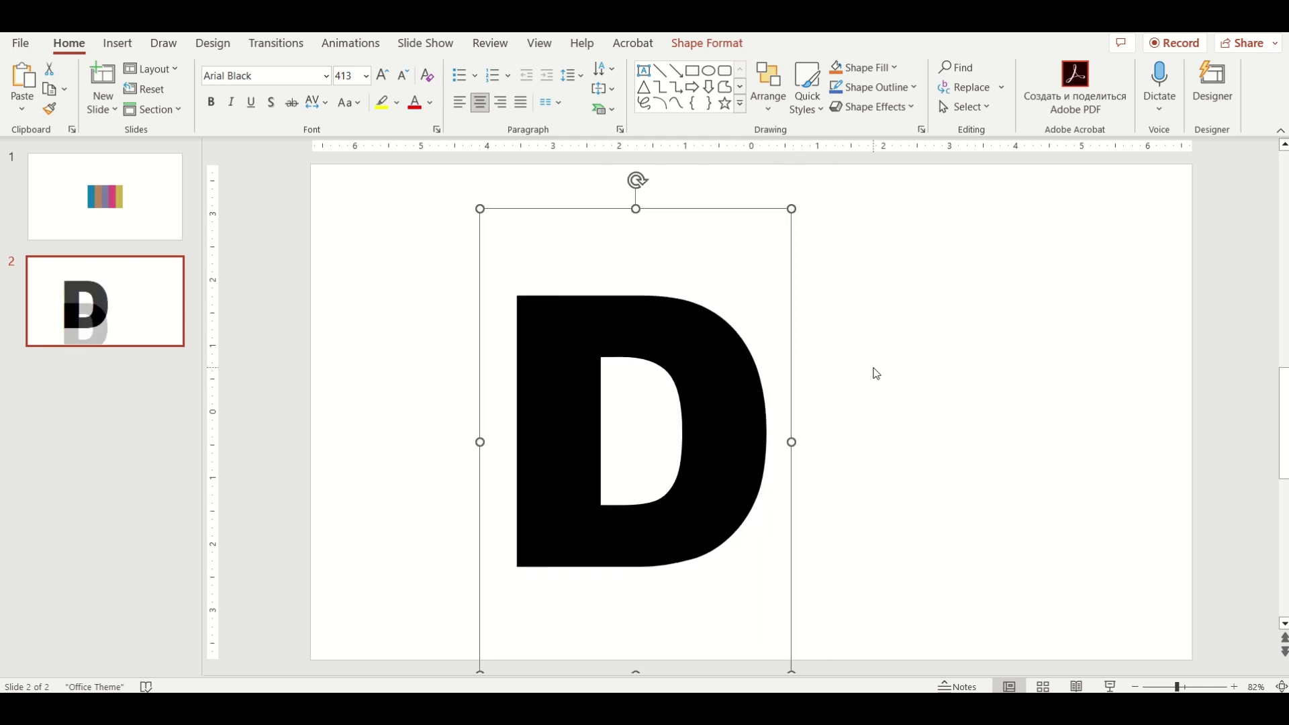
left_click(876, 373)
Draw a rectangle about 6.58" high and 11.29" wide covering the letter D, and remove its outline
left_click(118, 44)
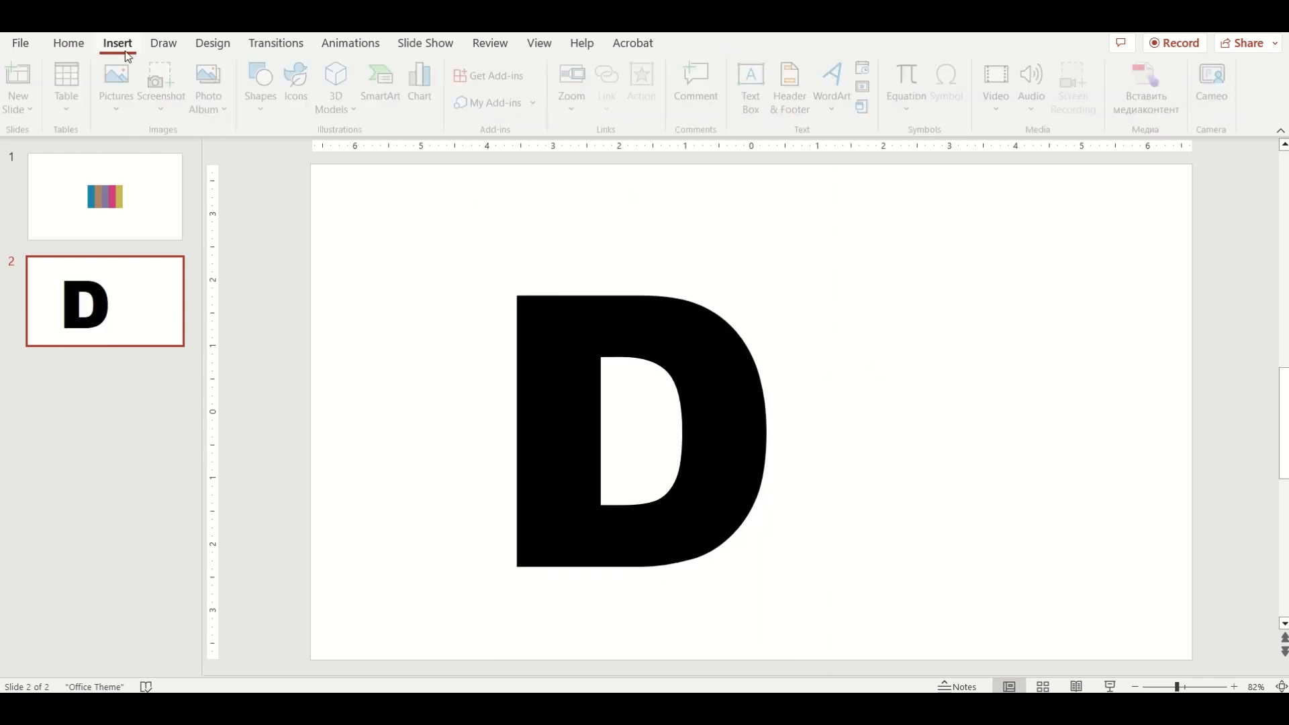
left_click(261, 111)
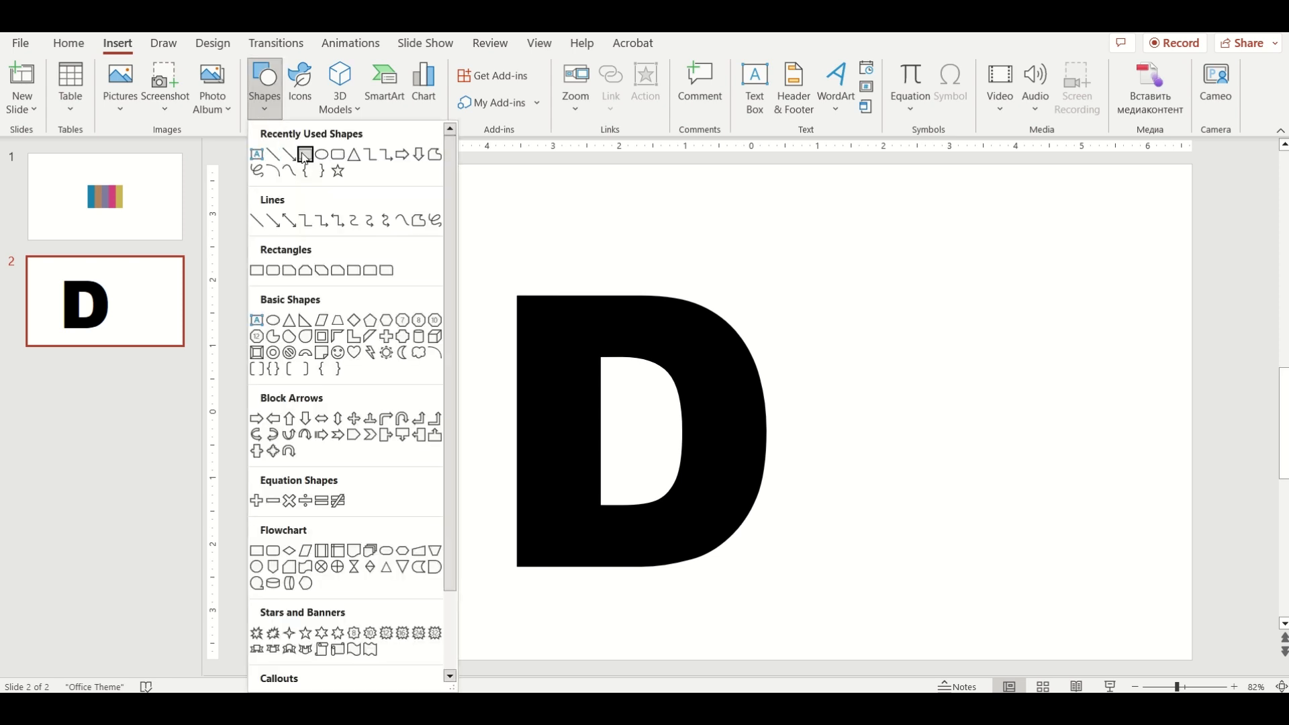
left_click(306, 155)
left_click_drag(348, 209, 1096, 645)
left_click(607, 91)
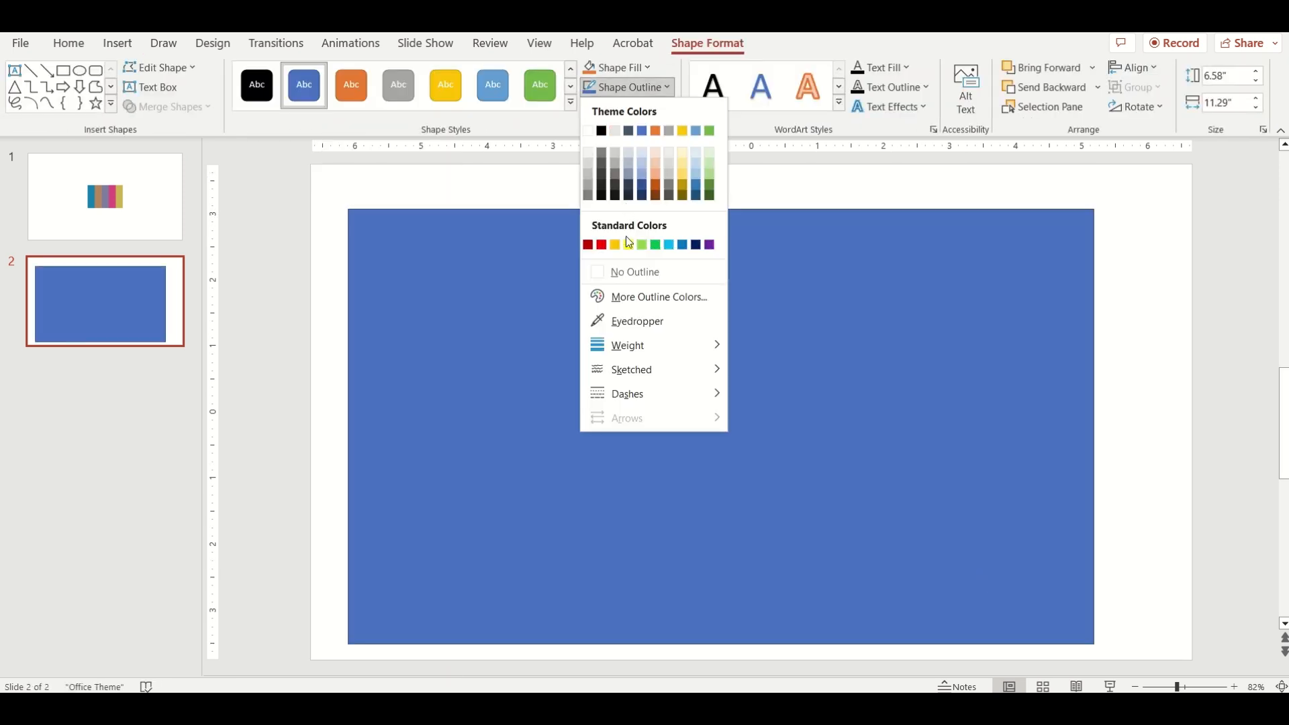
left_click(620, 272)
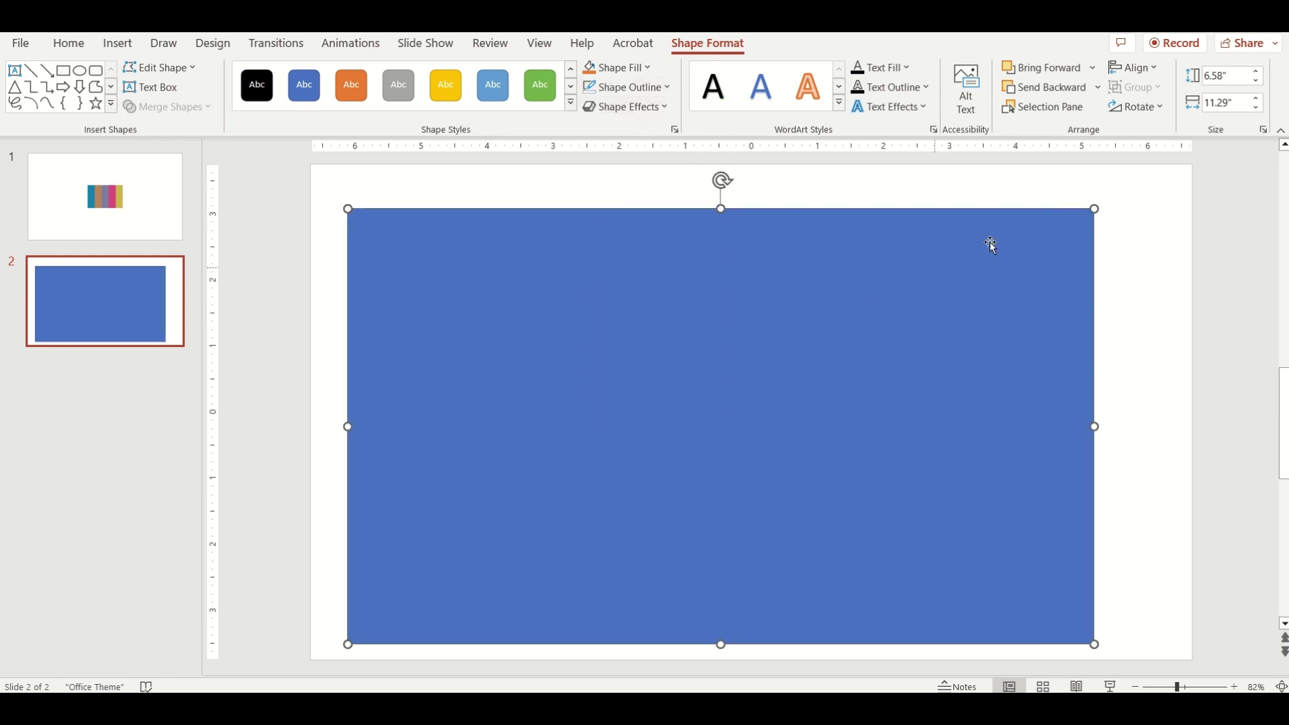
Send the rectangle behind the letter D and merge the two with Intersect into a D-shaped object
left_click(1035, 87)
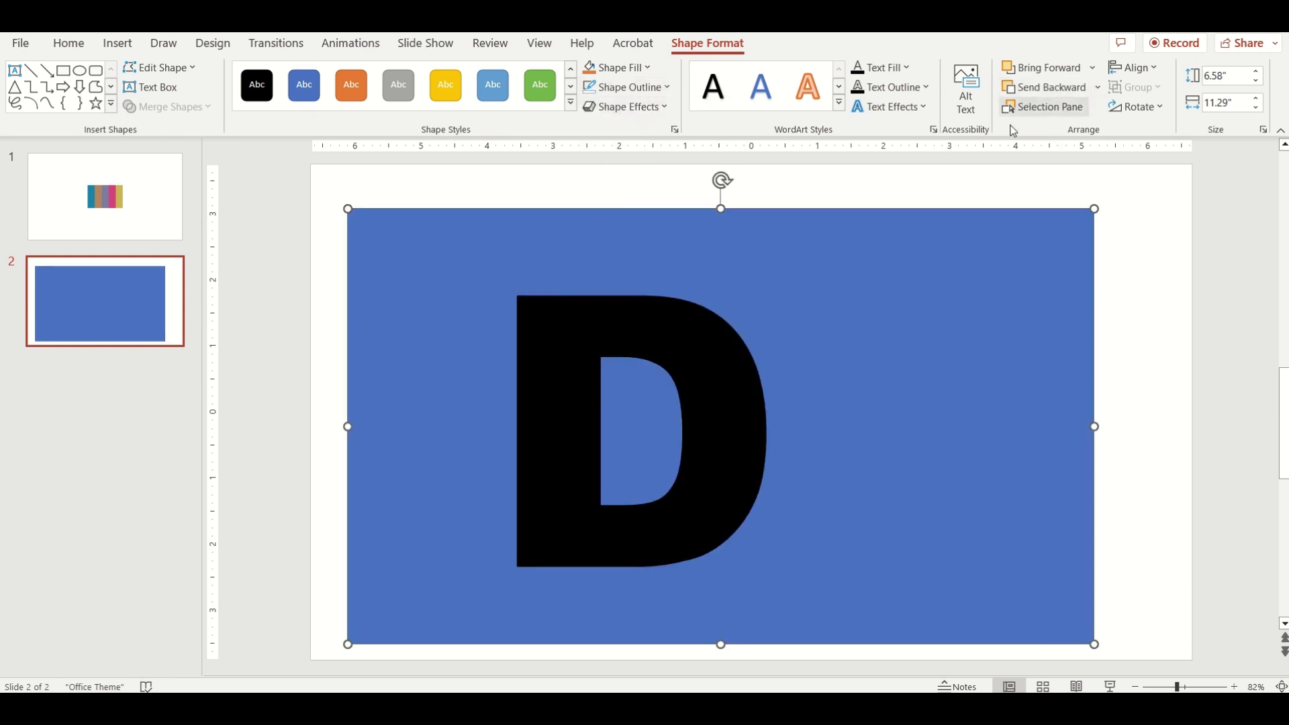
left_click(708, 337, "shift")
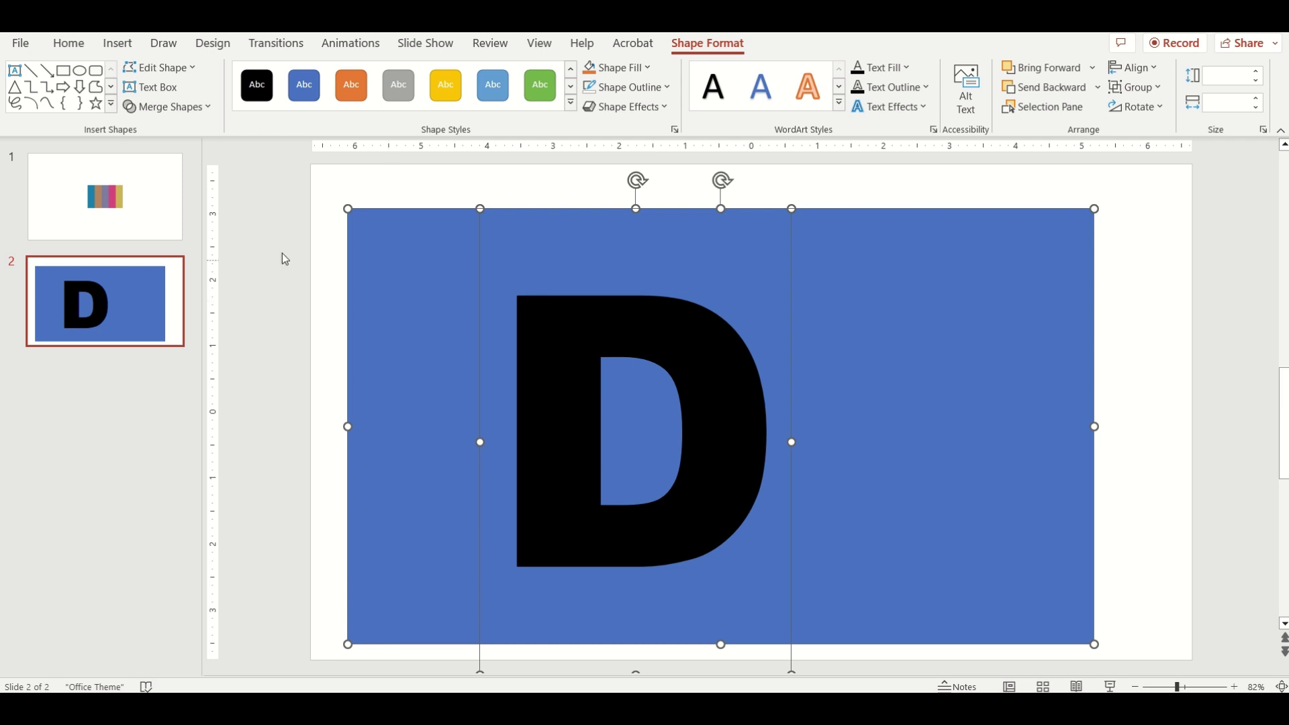
left_click(168, 106)
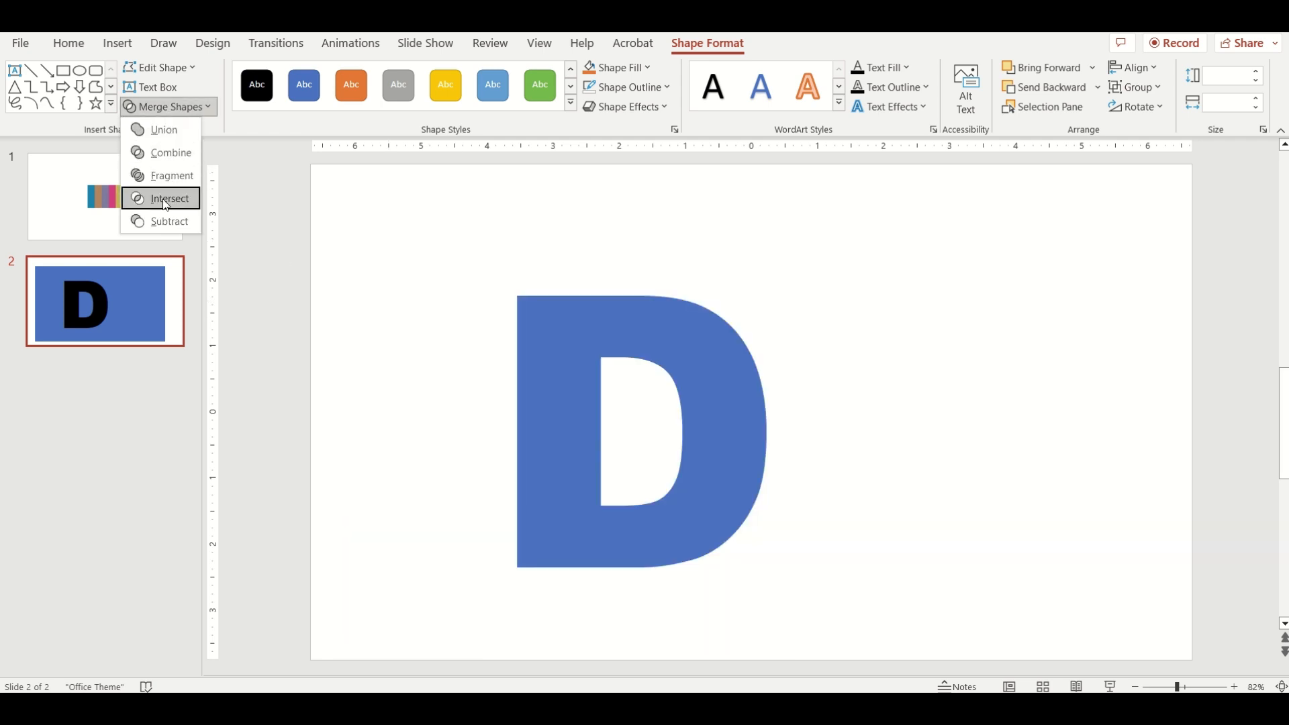
left_click(169, 195)
left_click(304, 257)
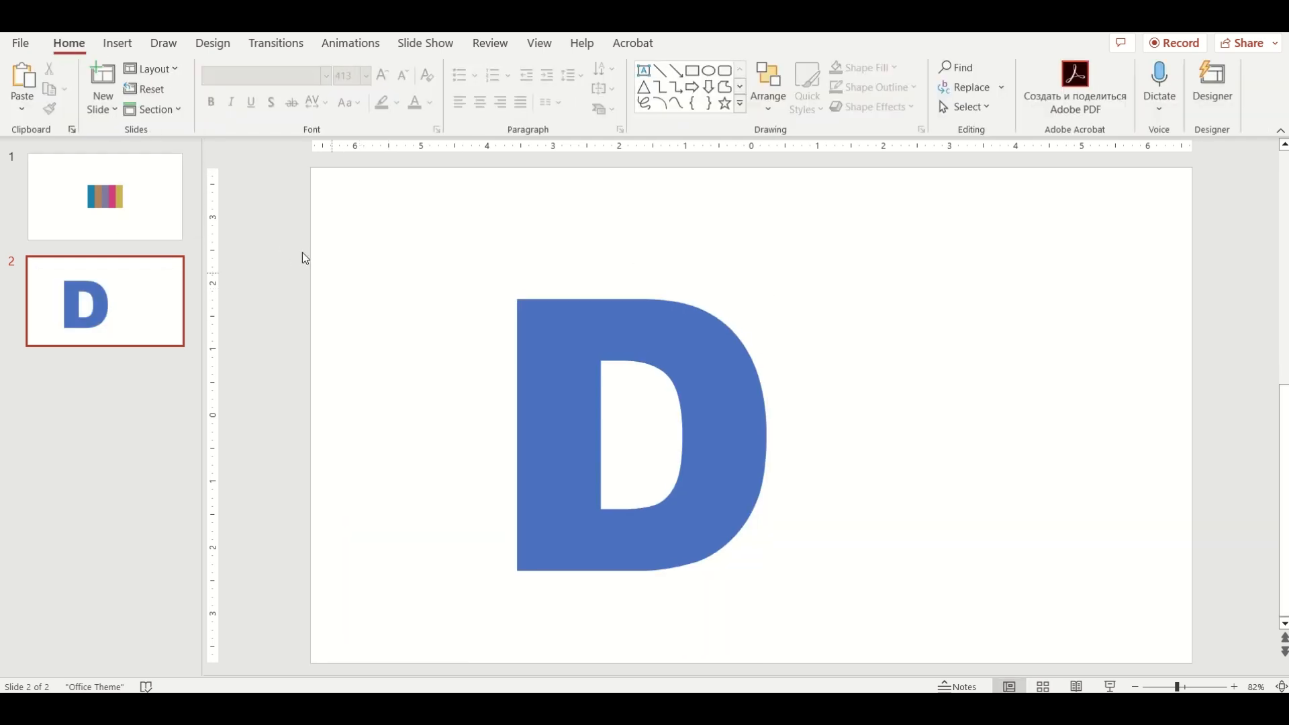
Draw a horizontal rectangle about 1.04" high and 8.2" wide across the top of the D and apply the orange shape style
left_click(120, 51)
left_click(261, 113)
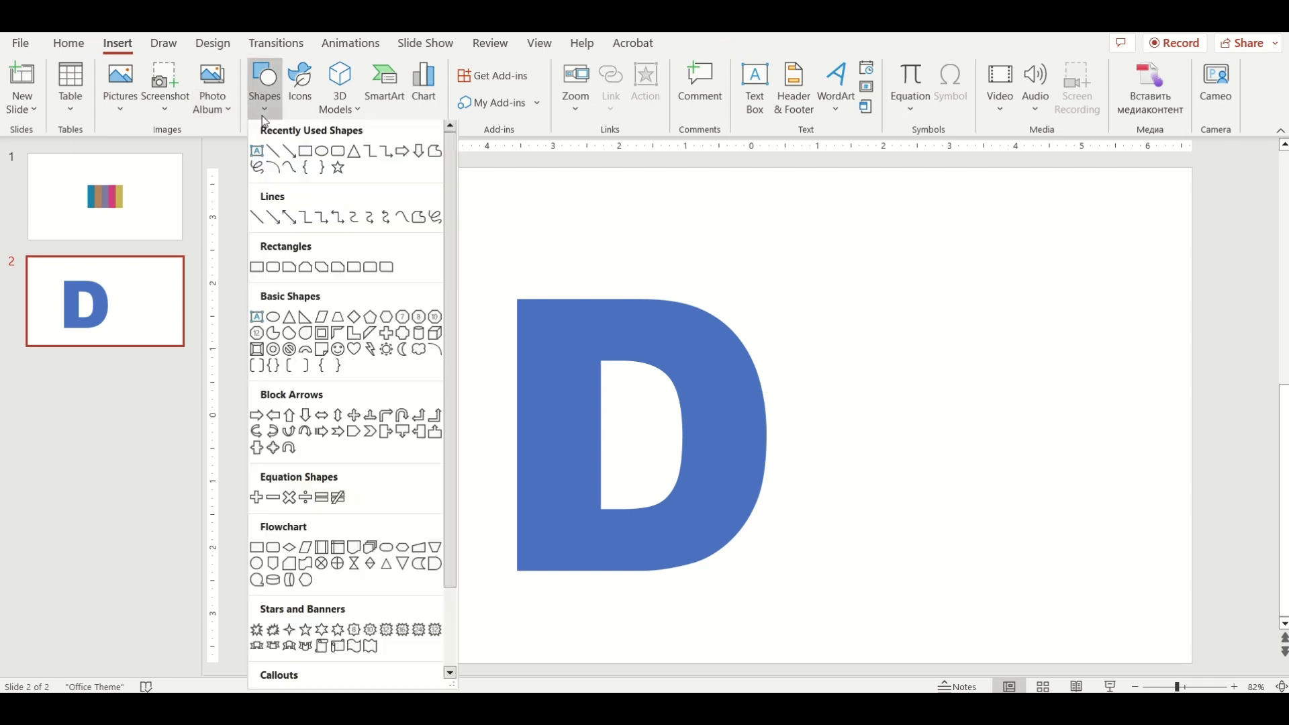
left_click(305, 155)
left_click_drag(450, 275, 995, 346)
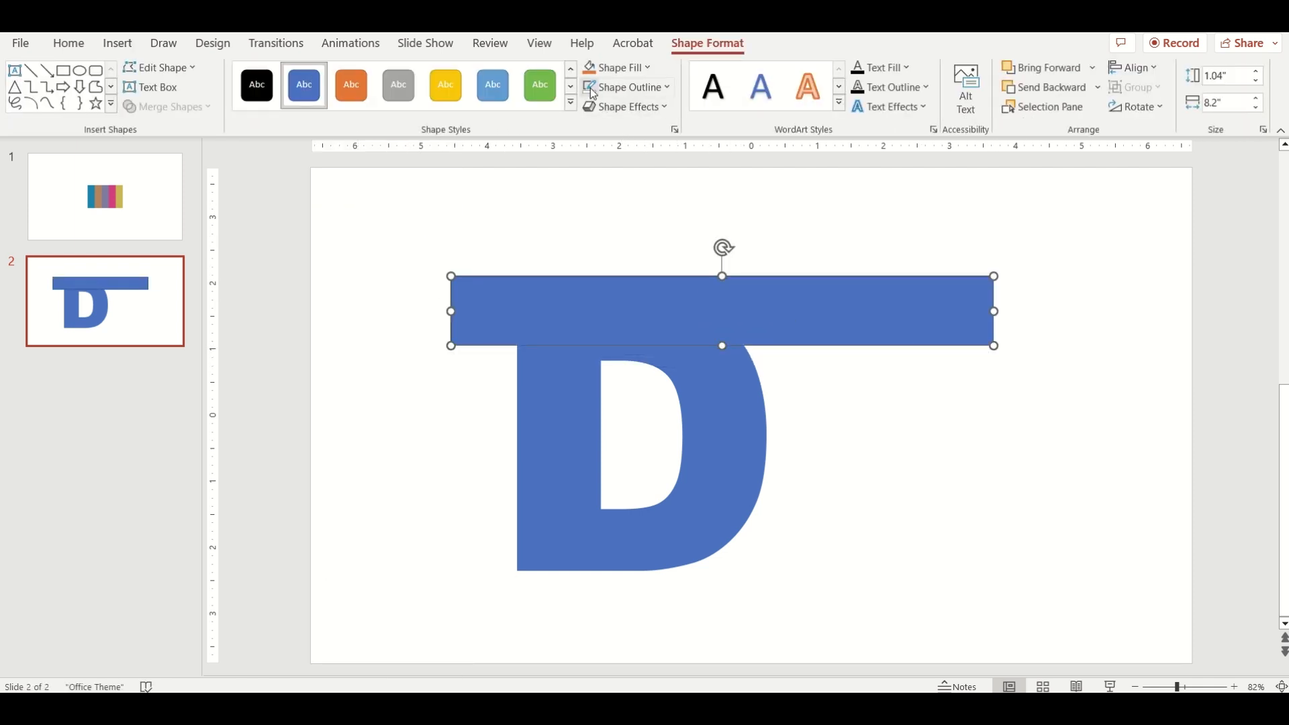
left_click(351, 85)
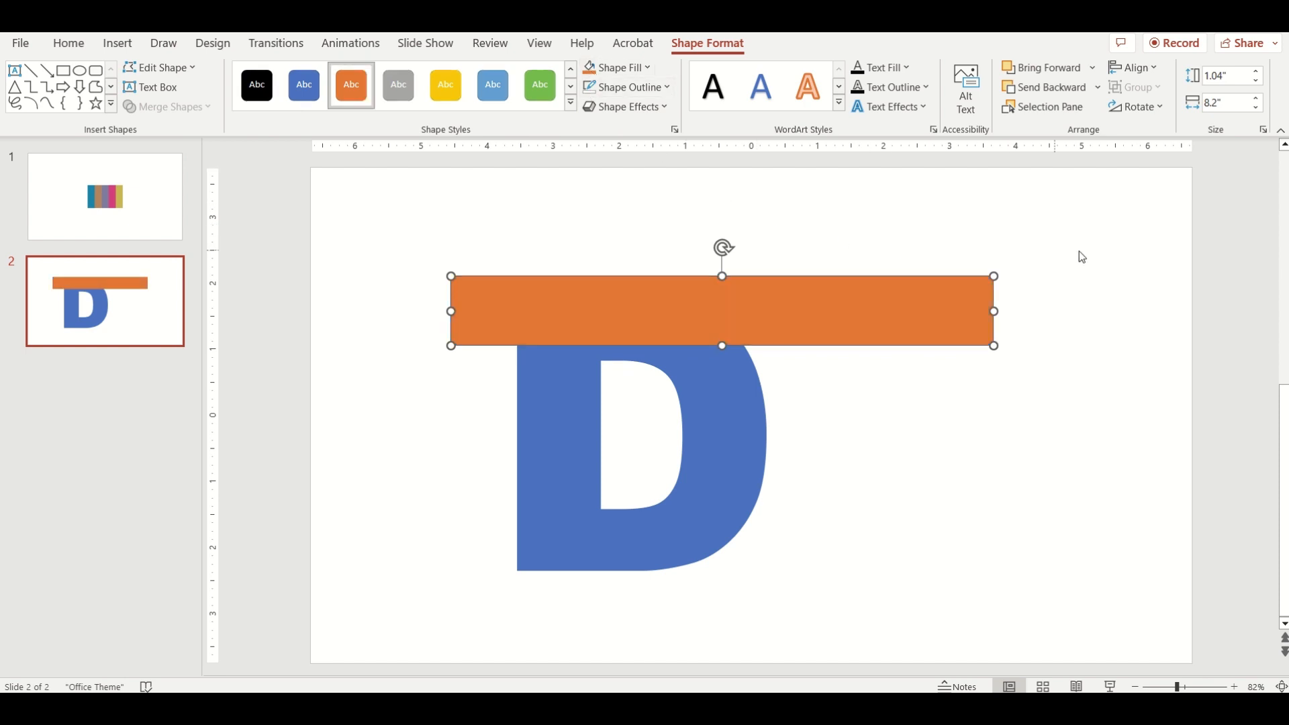
Set the orange rectangle's height to 0.75"
left_click(1222, 75)
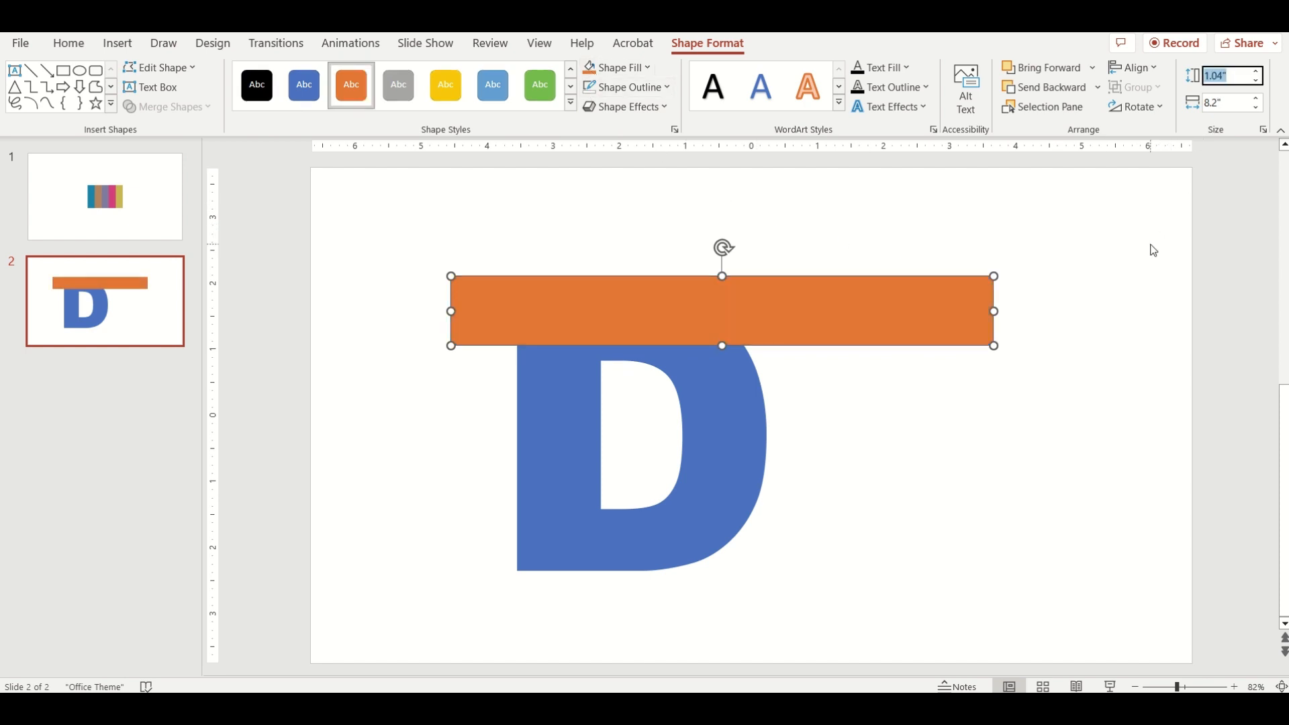
type("0.75")
key("Return")
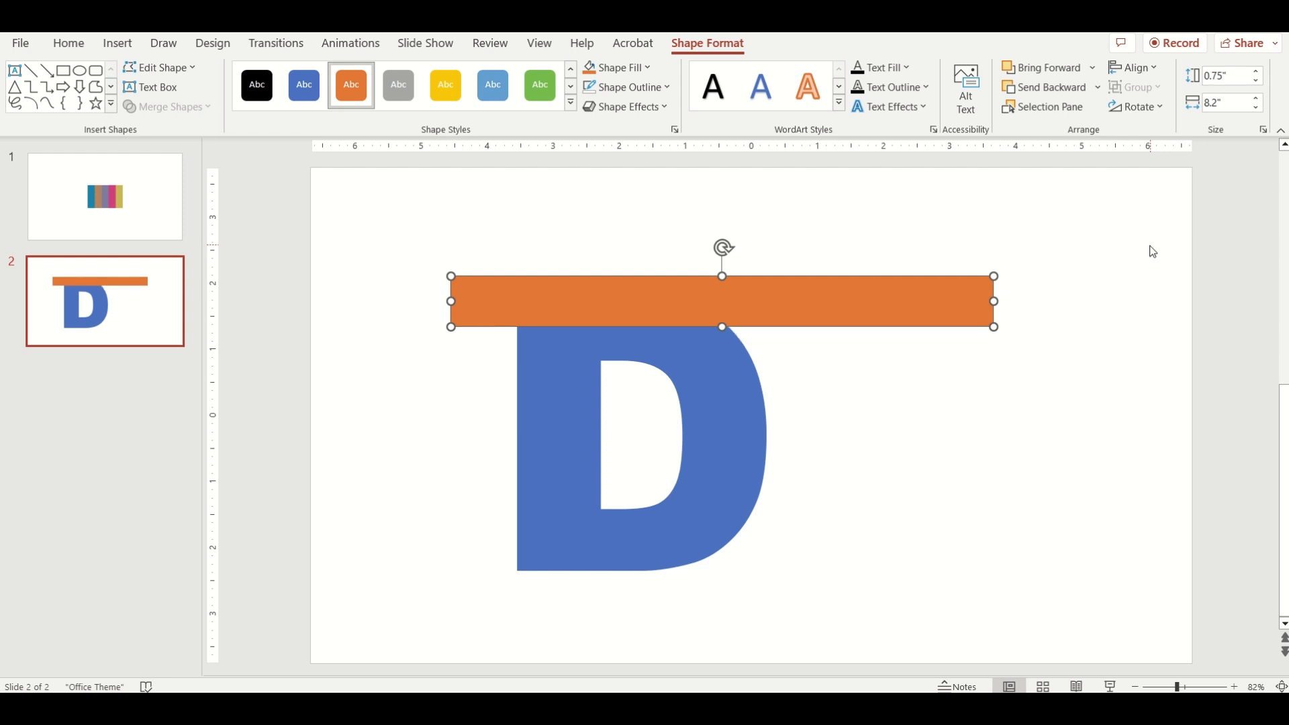
Copy the orange bar and paste four duplicates of it onto the slide
right_click(794, 297)
left_click(831, 245)
right_click(821, 362)
left_click(855, 423)
right_click(848, 395)
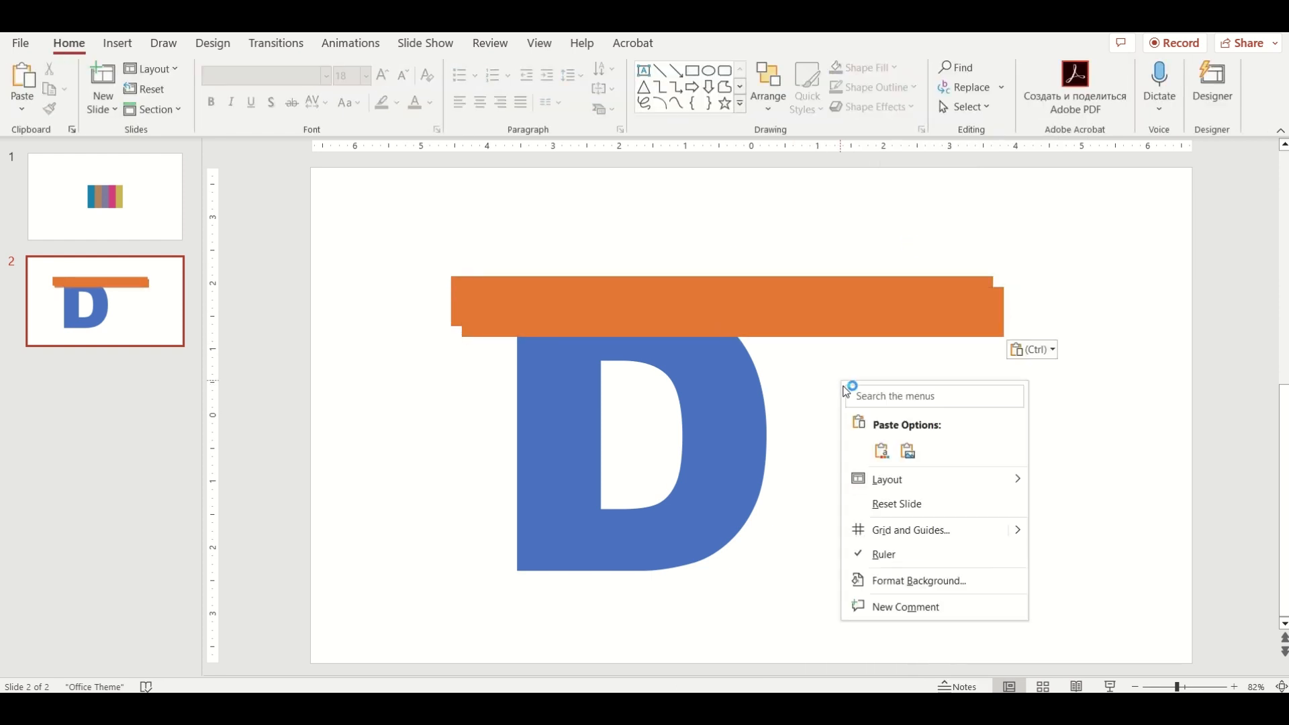
left_click(884, 448)
right_click(863, 400)
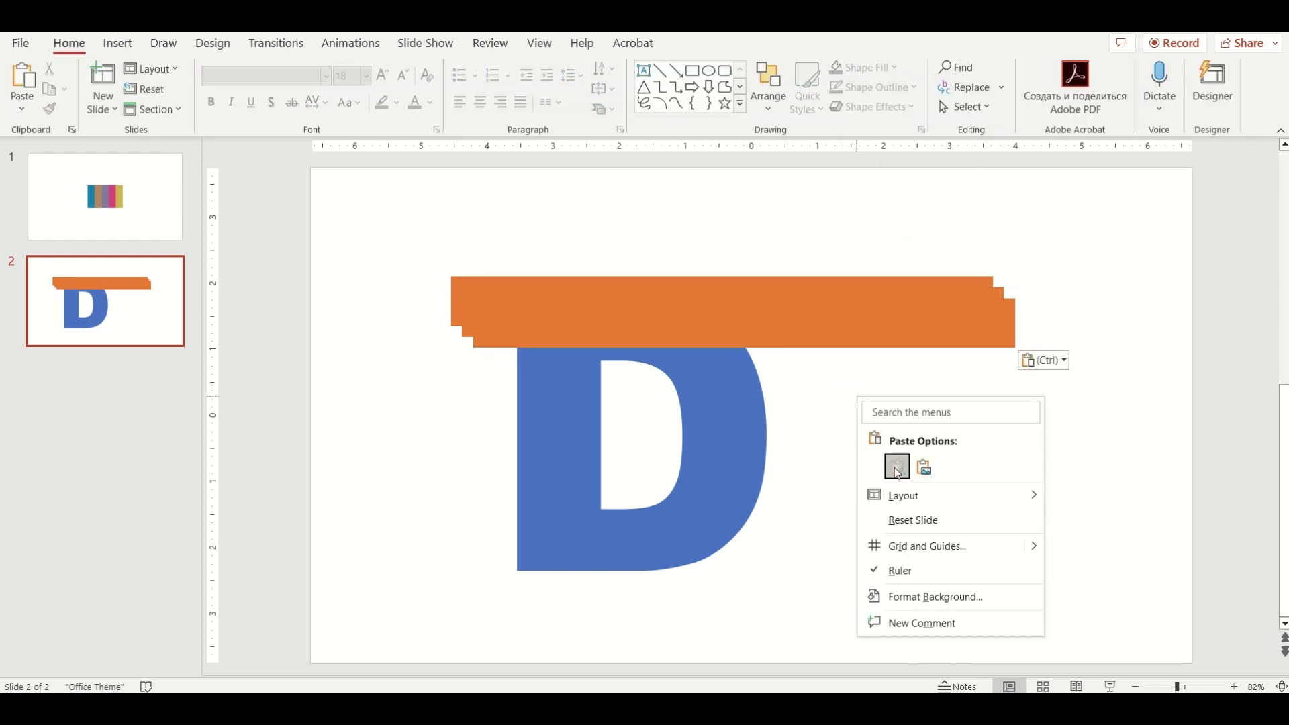
left_click(898, 467)
right_click(845, 395)
left_click(884, 462)
left_click(884, 462)
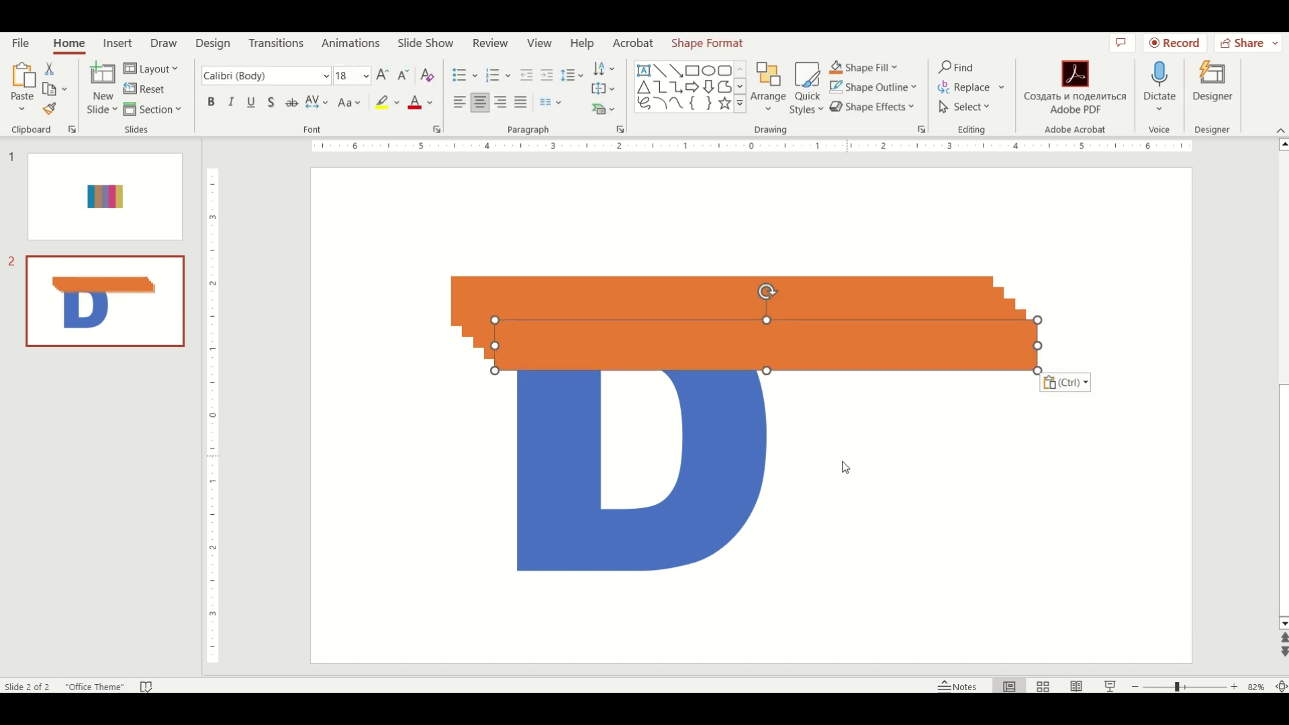
Select all five orange bars together and move them down and slightly left over the letter D
left_click(445, 306)
left_click_drag(416, 246, 1163, 430)
left_click_drag(810, 336, 783, 386)
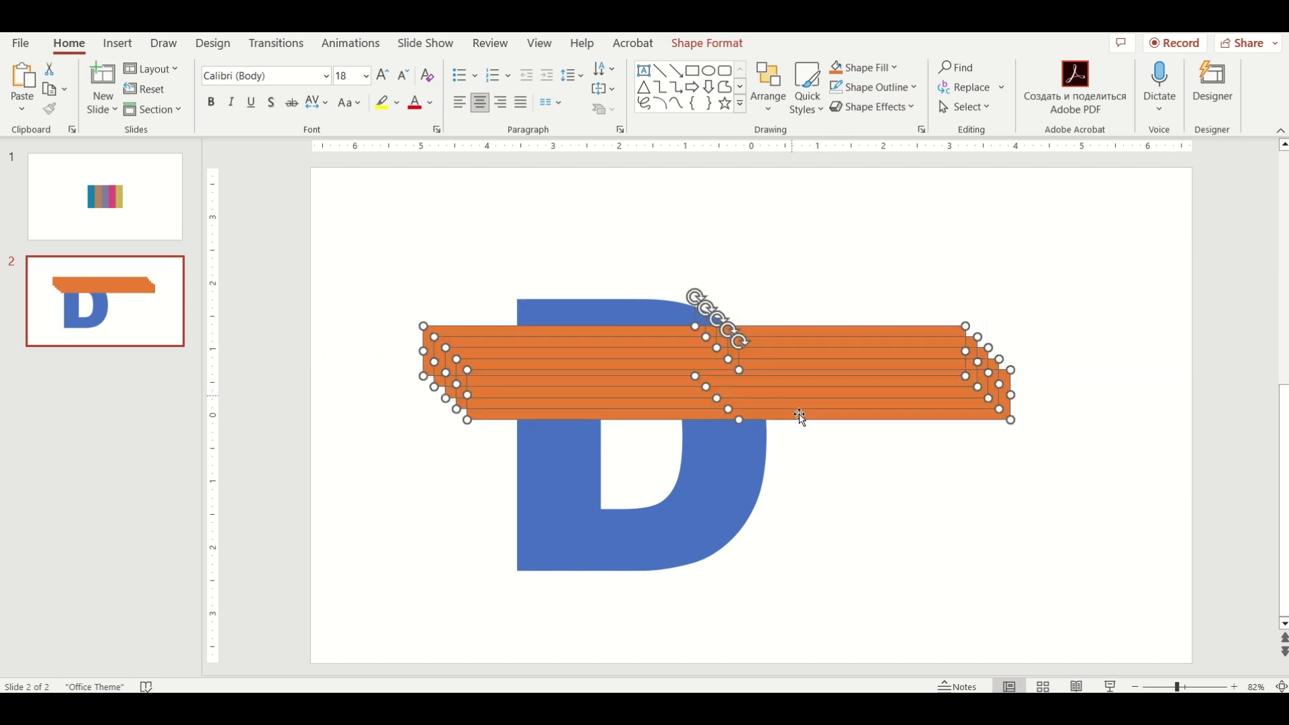
left_click(820, 501)
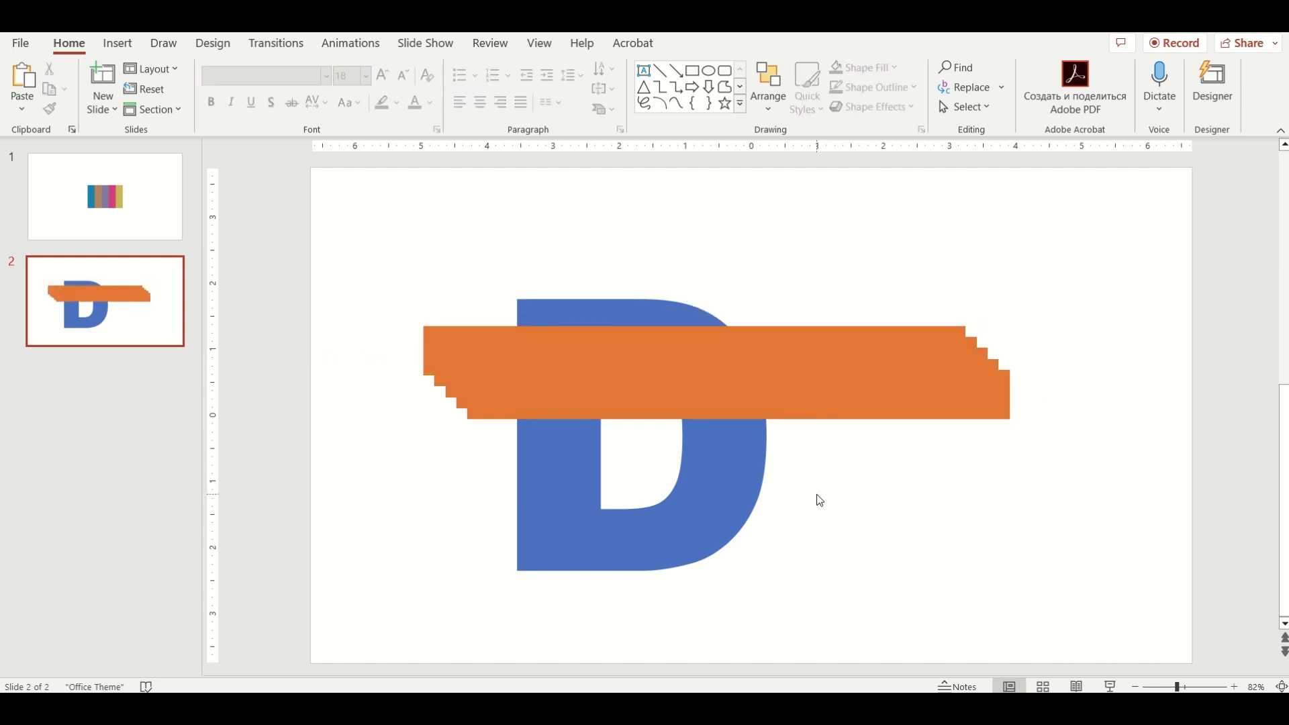
Align the uppermost orange bar with the top edge of the letter D
left_click(534, 313)
left_click(445, 329, "shift")
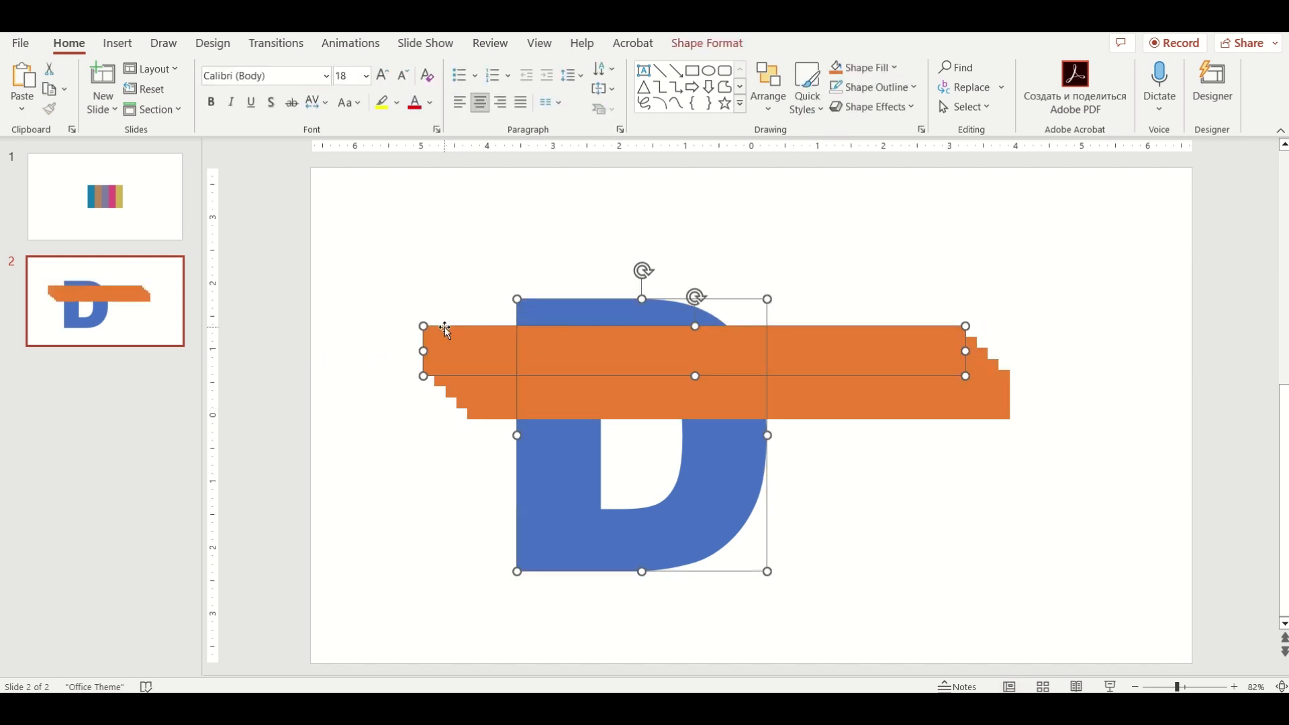
left_click(713, 50)
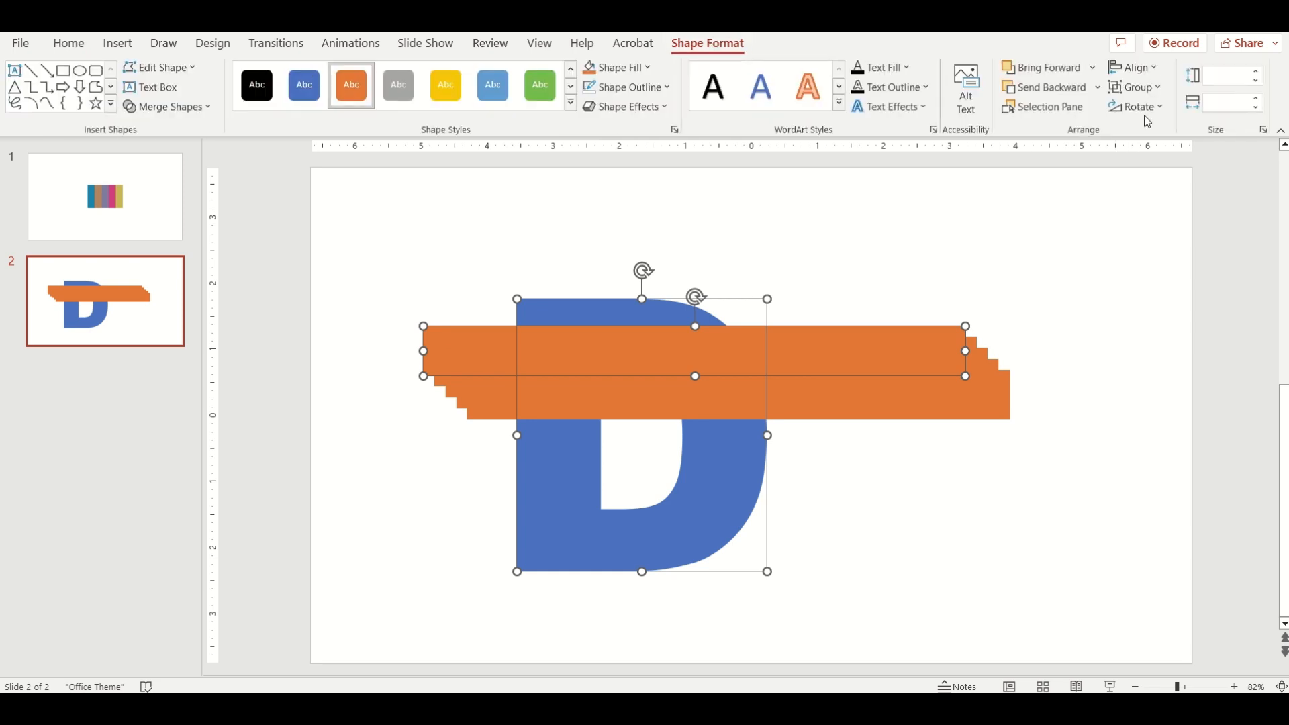
left_click(1154, 70)
left_click(1156, 165)
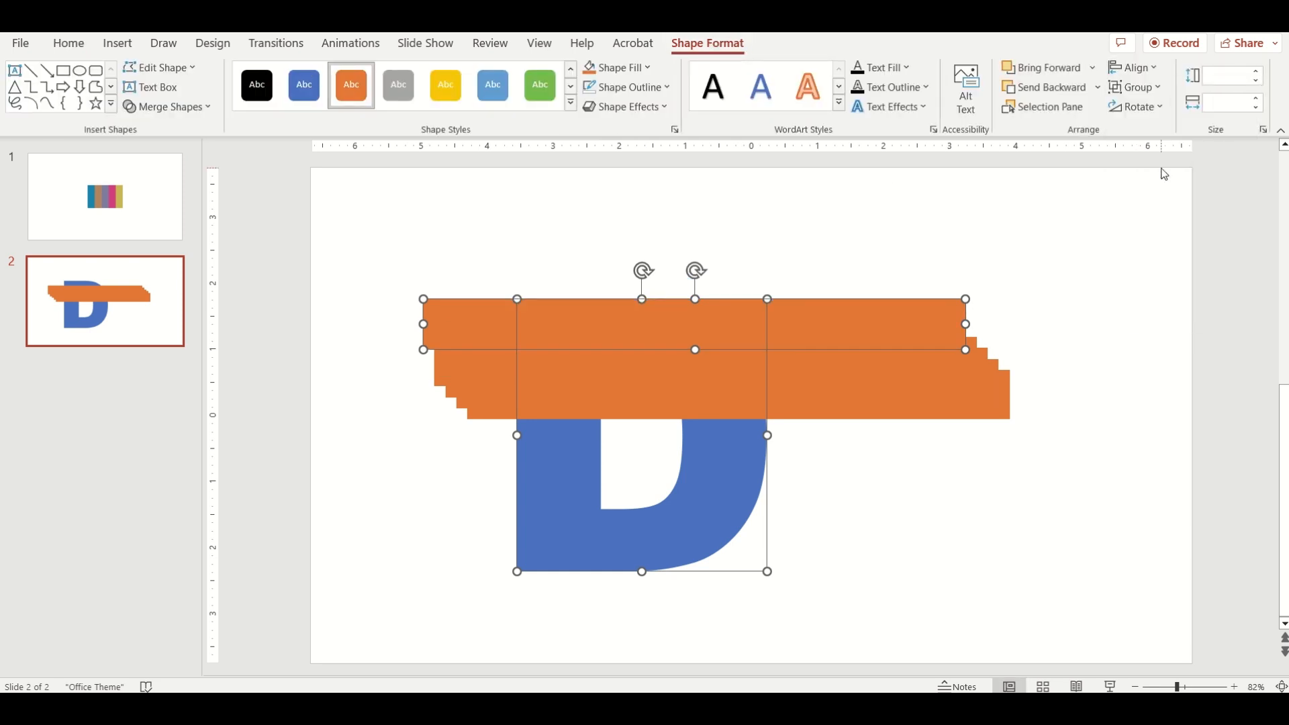
left_click(886, 549)
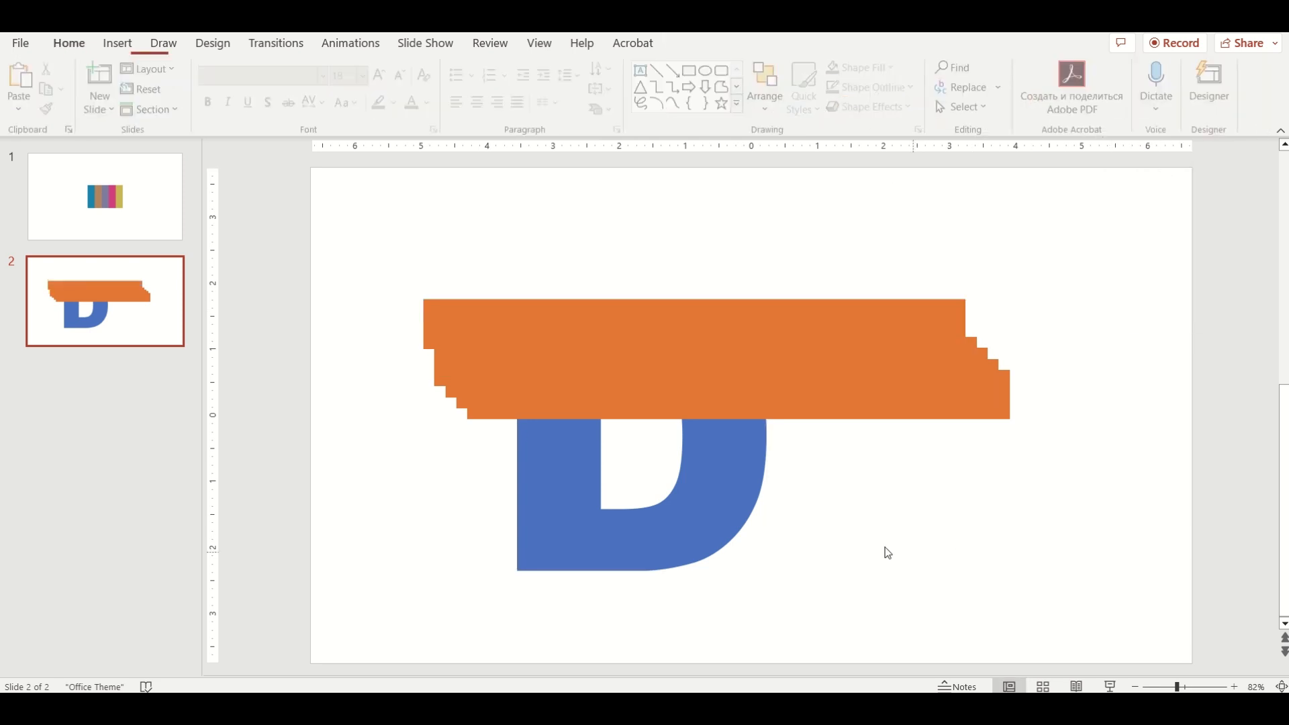
Align the lowest orange bar with the bottom edge of the letter D
left_click(728, 502)
left_click(891, 414, "shift")
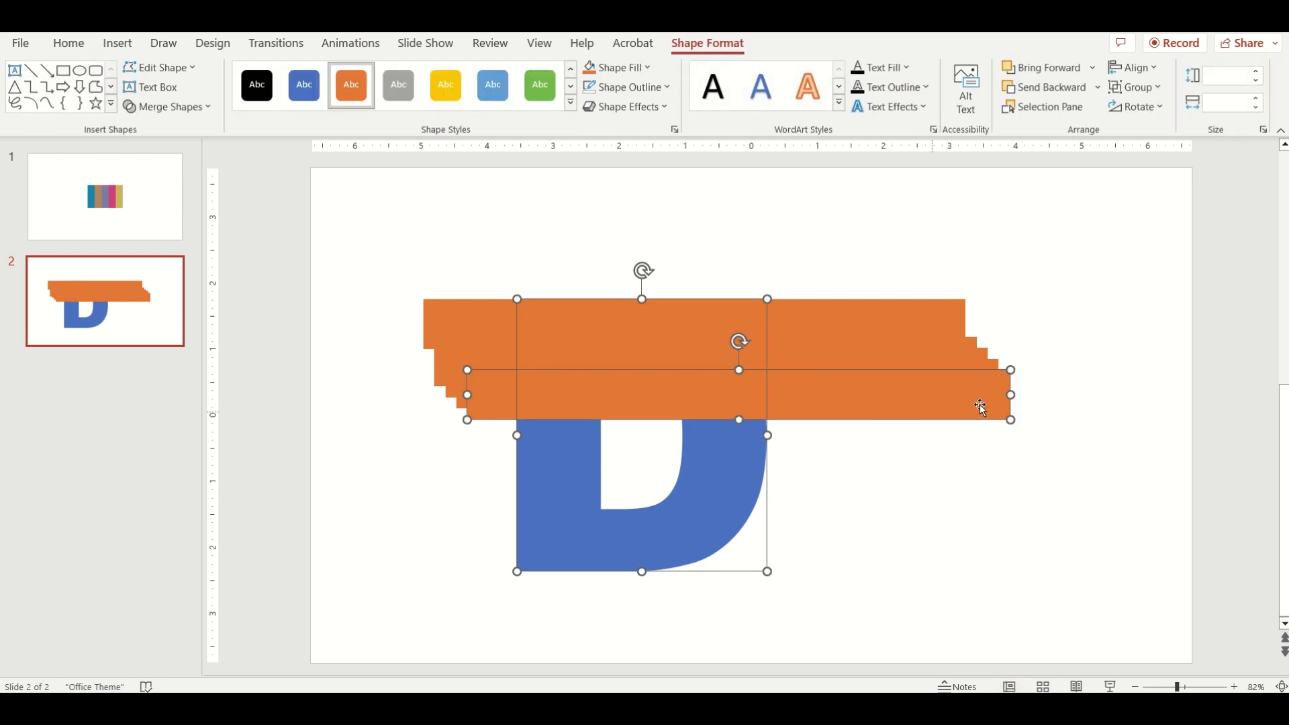
left_click(1134, 68)
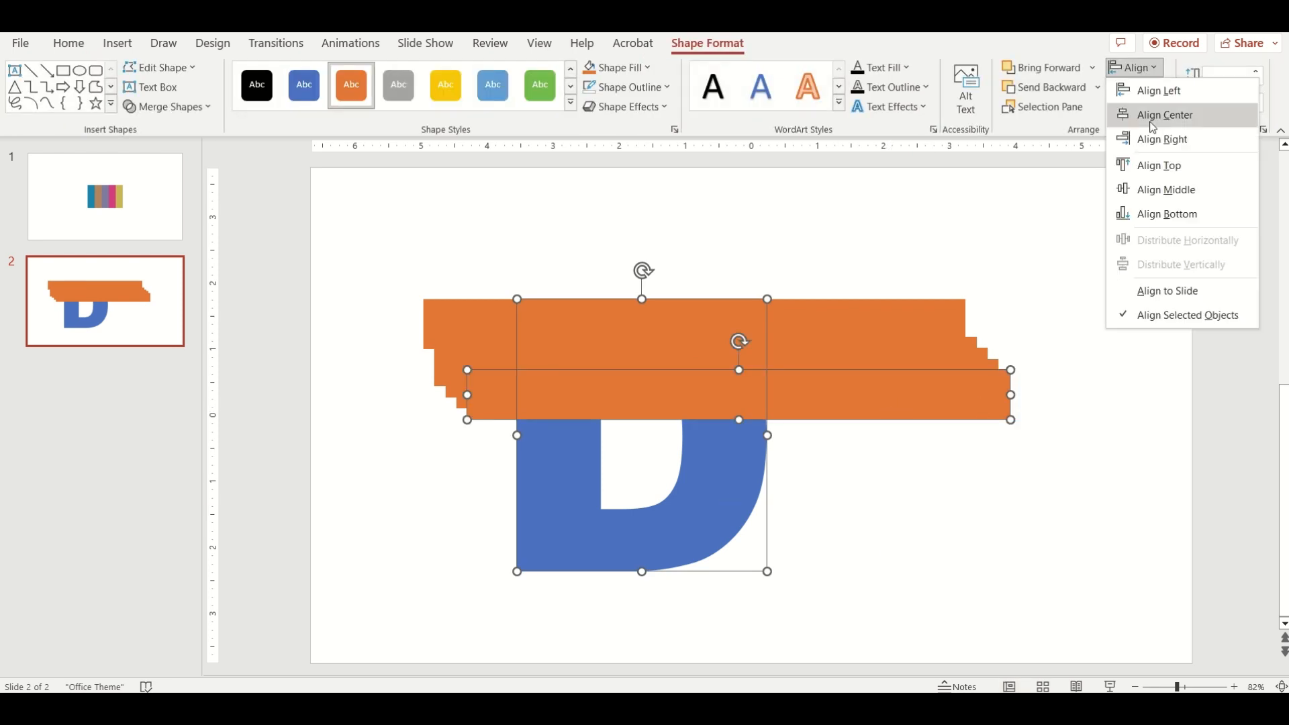
left_click(1154, 215)
left_click(824, 443)
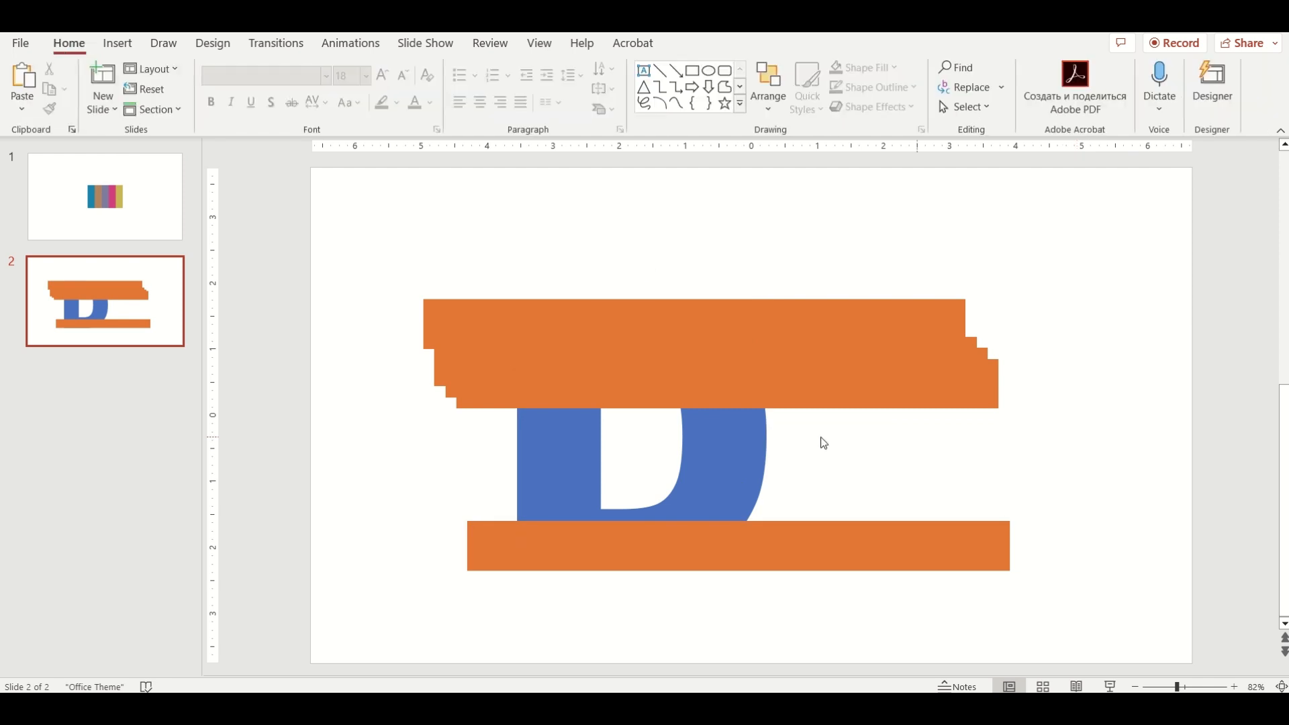
Select all five orange bars, align their centers with each other and distribute them vertically
left_click(432, 308)
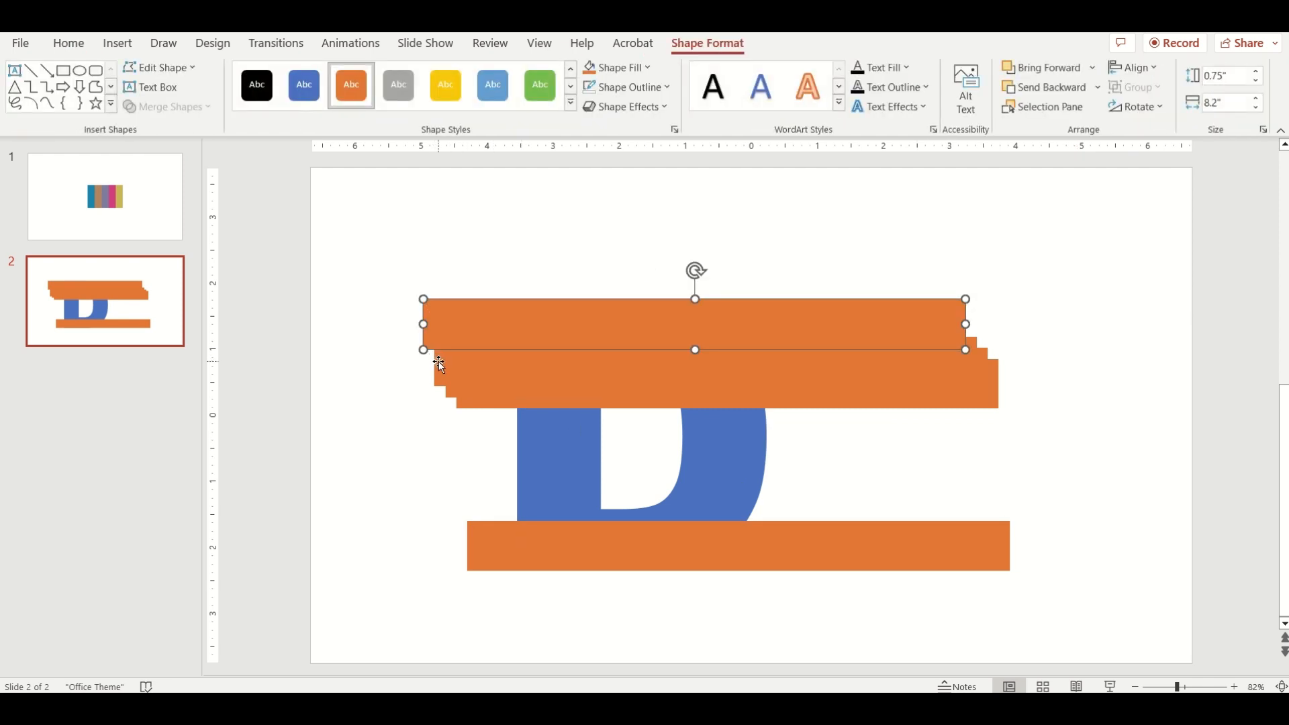
left_click(438, 361, "shift")
left_click(451, 396, "shift")
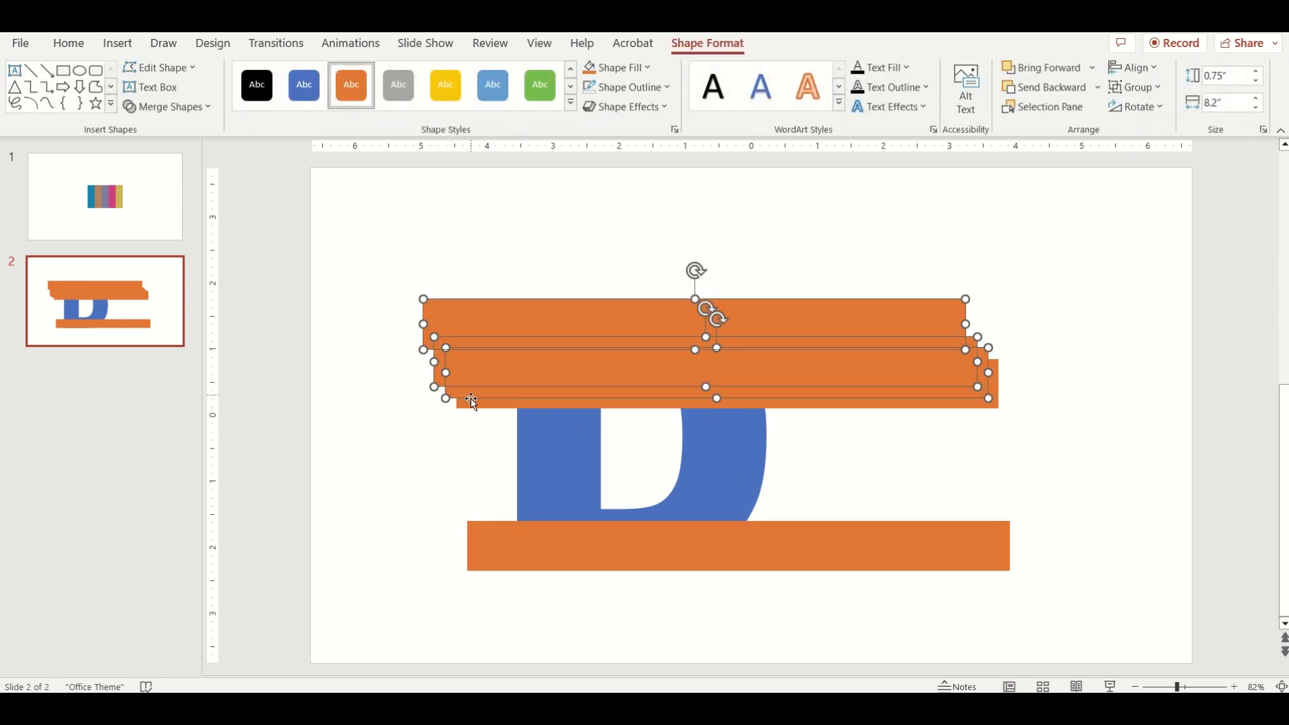
left_click(470, 406, "shift")
left_click(524, 534, "shift")
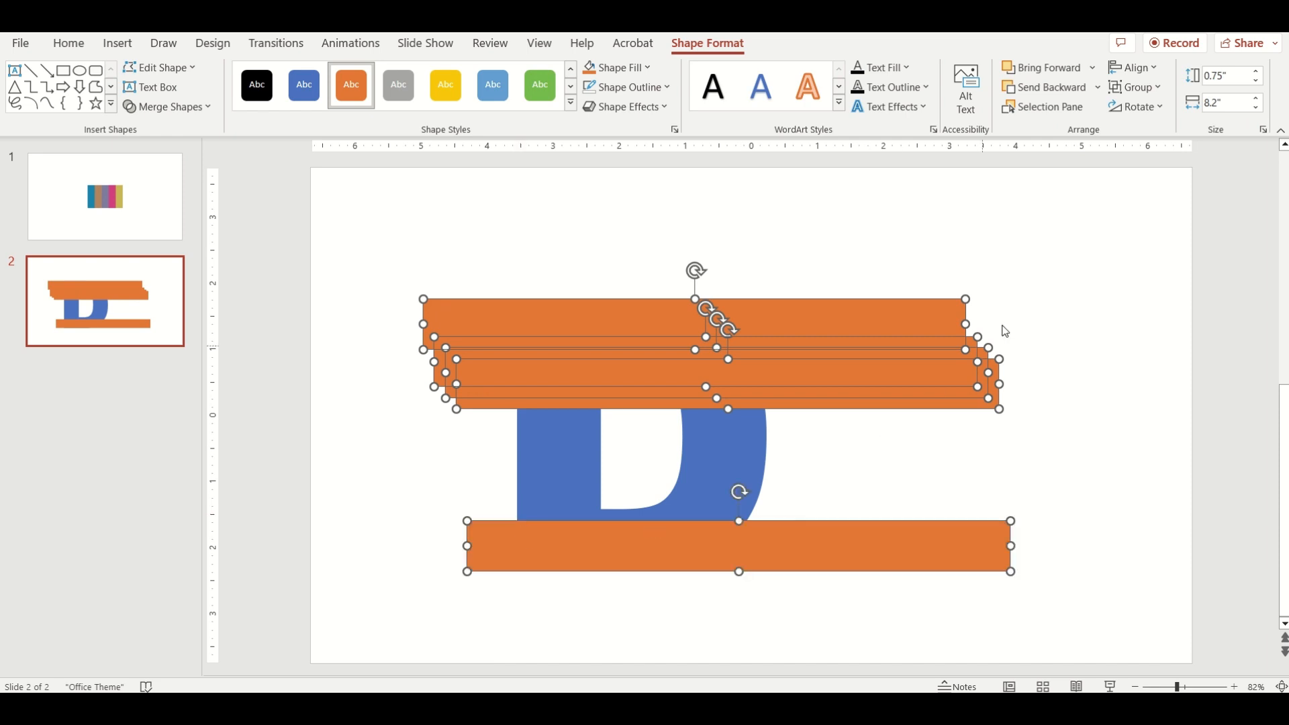
left_click(1146, 69)
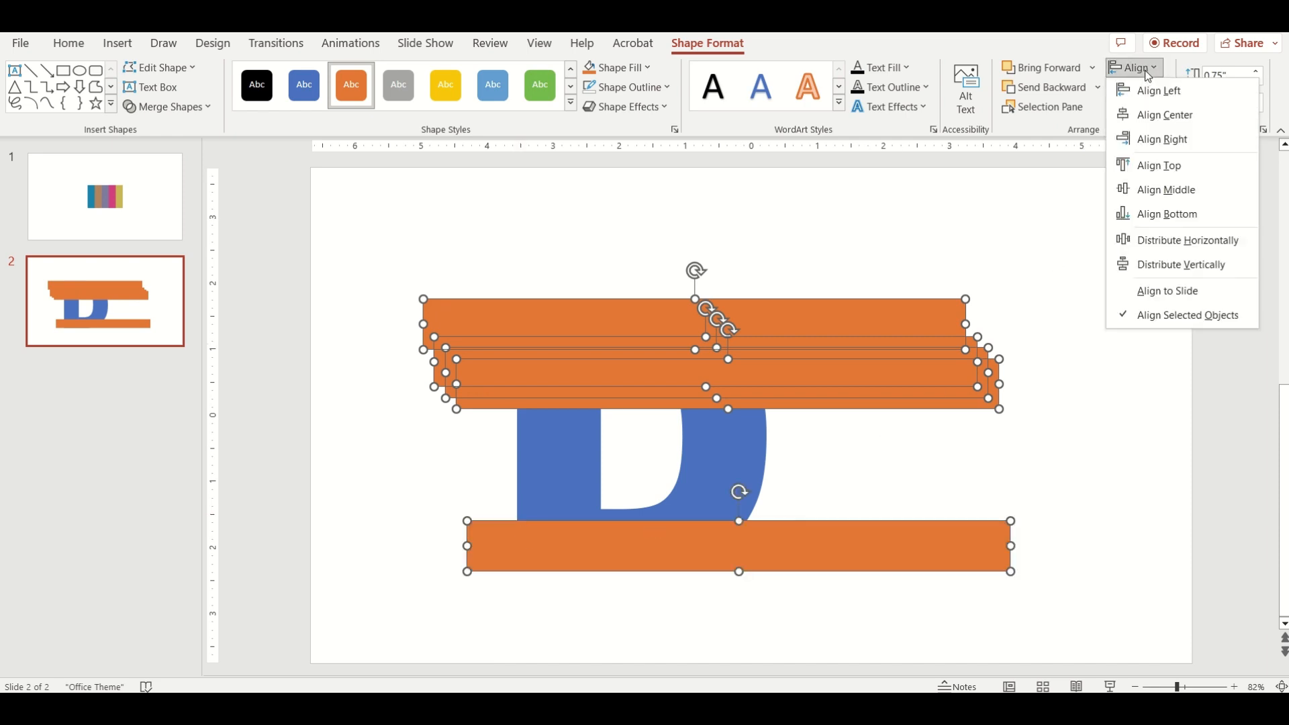
left_click(1152, 116)
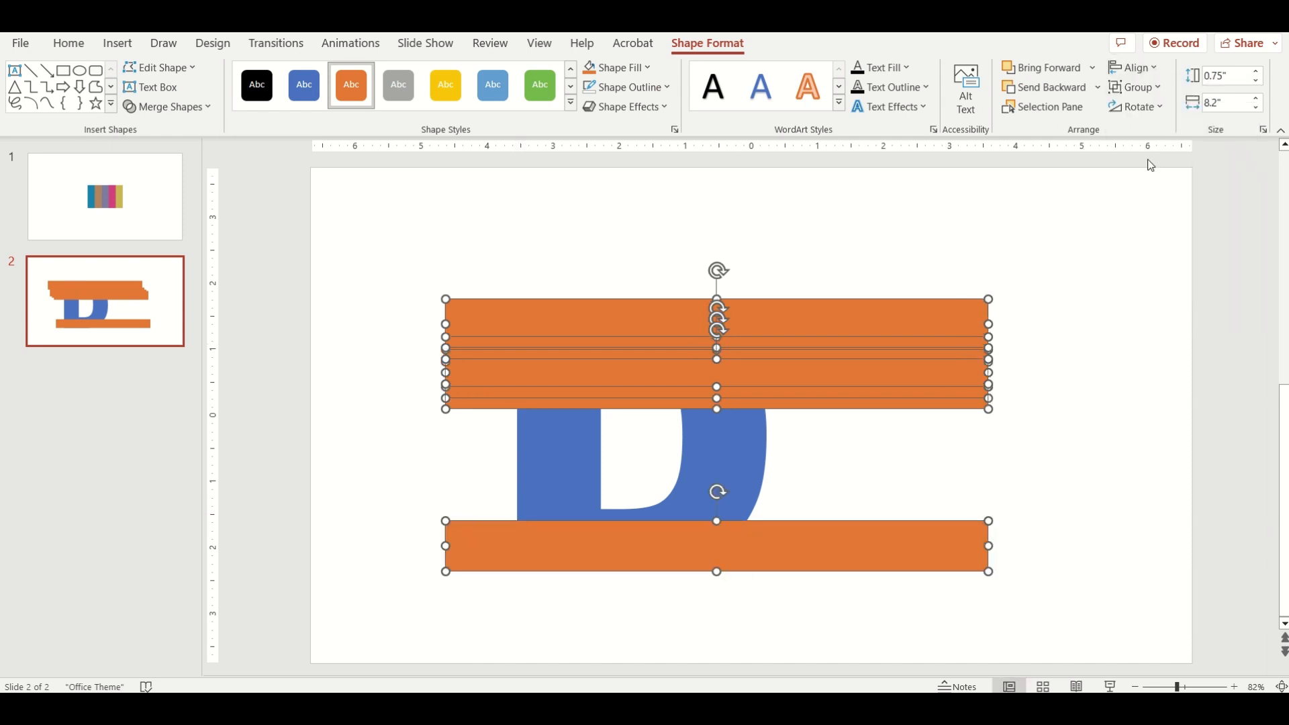
left_click(1150, 68)
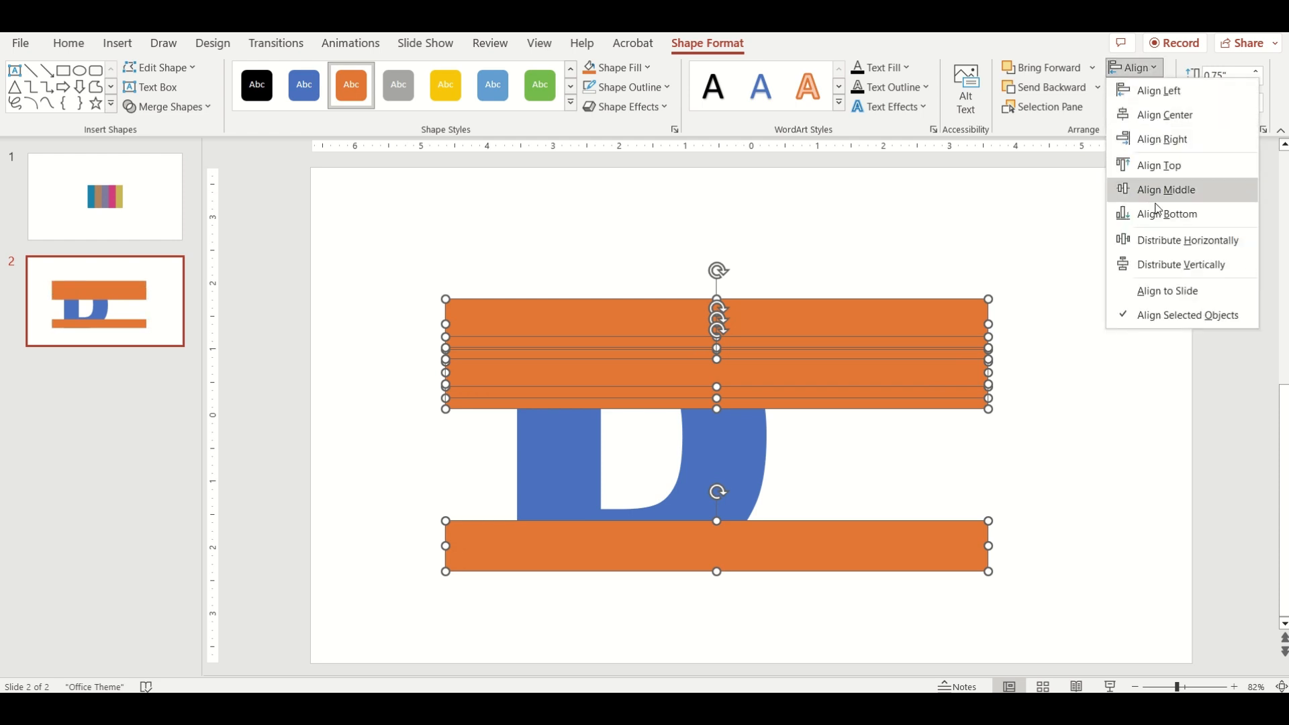
left_click(1167, 274)
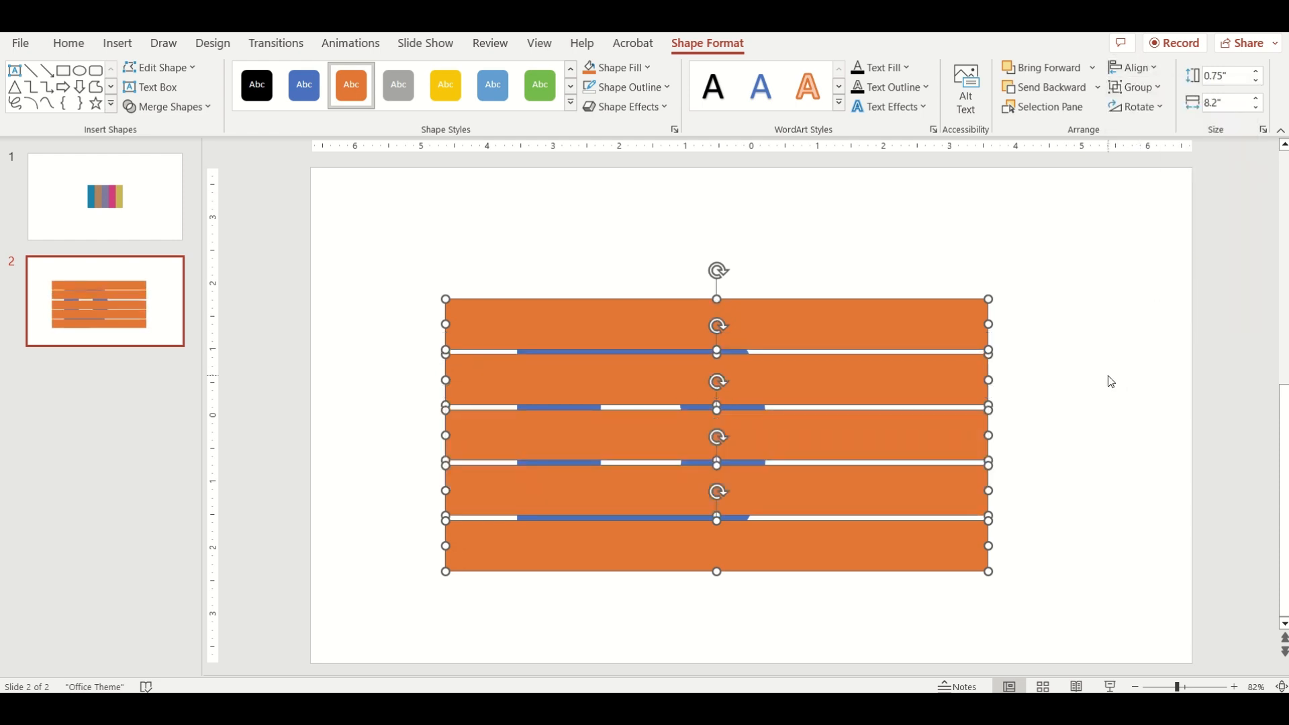
Send the five orange bars behind the letter D and copy the D shape
left_click(1038, 88)
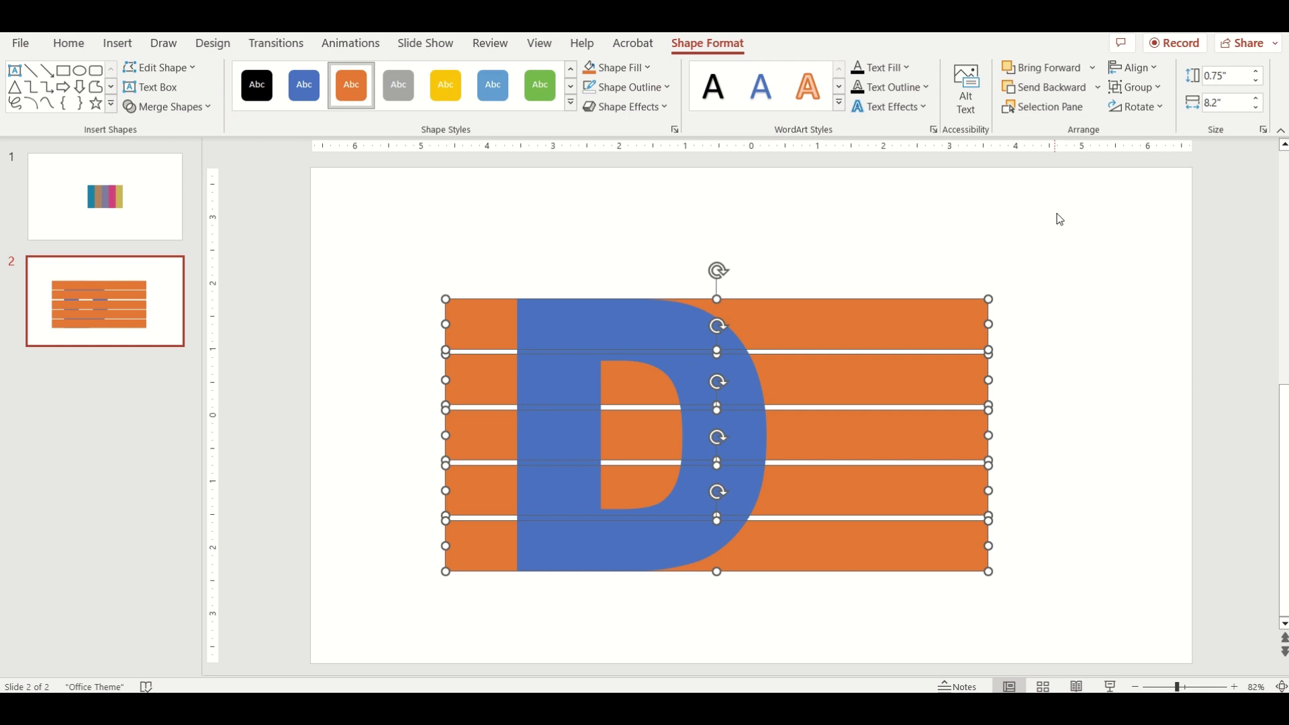
left_click(1059, 336)
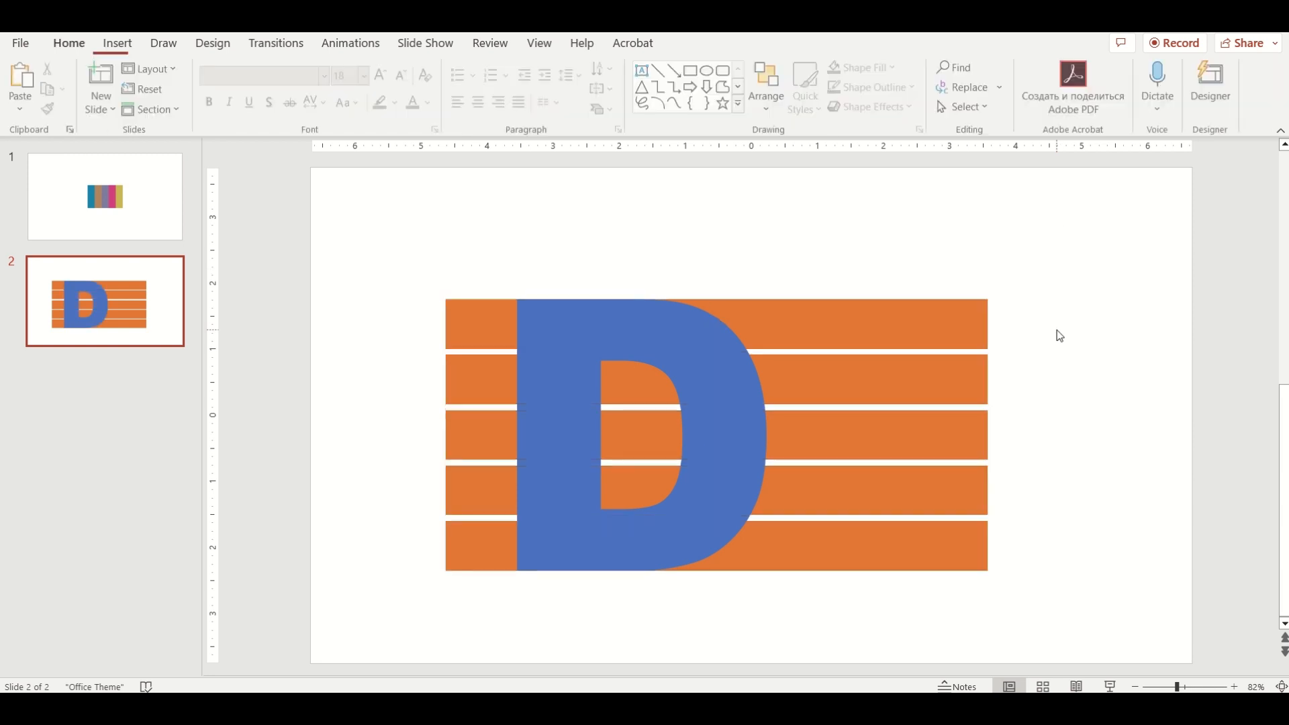
right_click(663, 336)
left_click(702, 298)
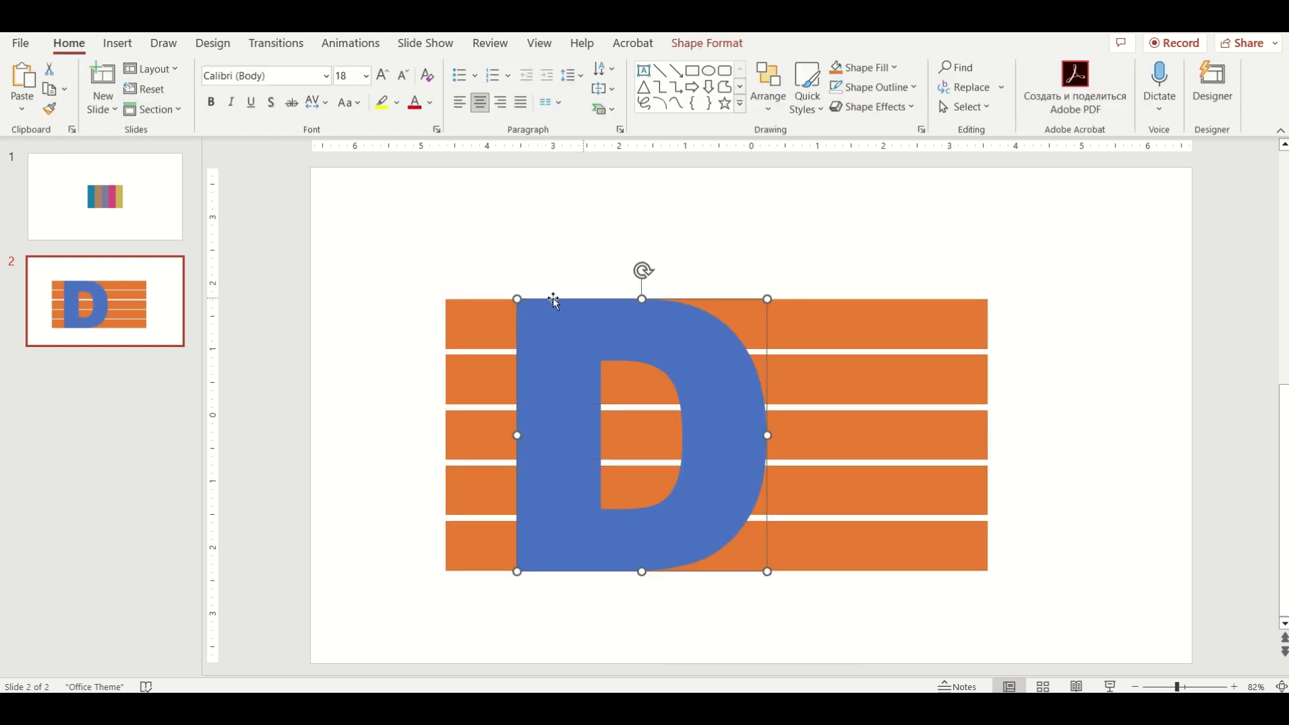
Intersect the letter D with the topmost orange bar to produce the first slice
left_click(473, 319, "shift")
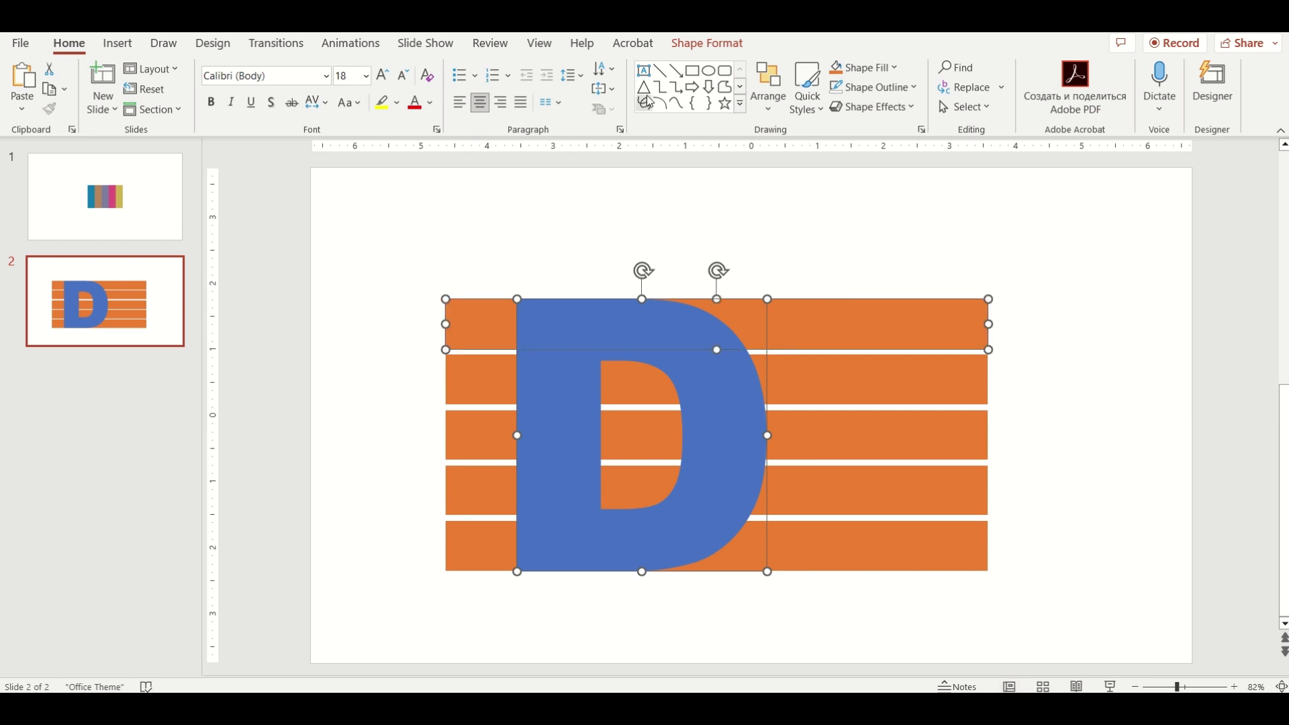
left_click(698, 52)
left_click(199, 108)
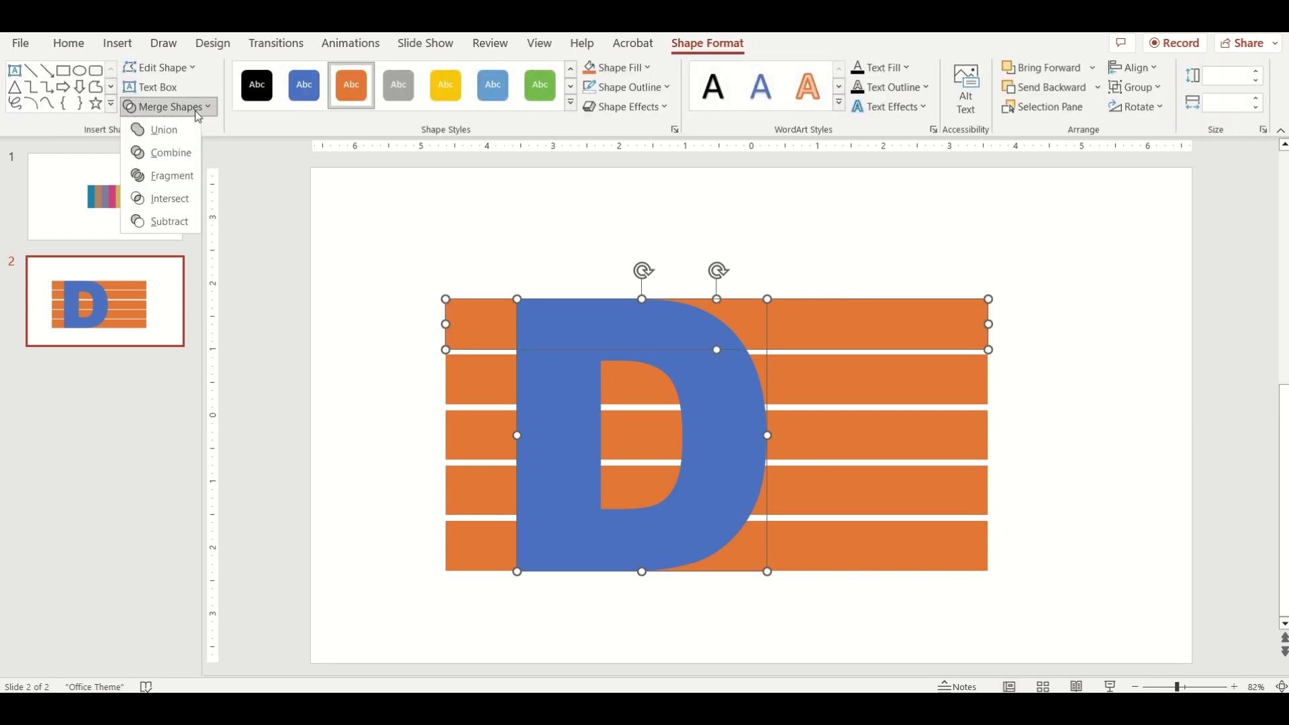
left_click(174, 200)
Paste the copied D in place and intersect it with the second orange bar from the top
right_click(357, 297)
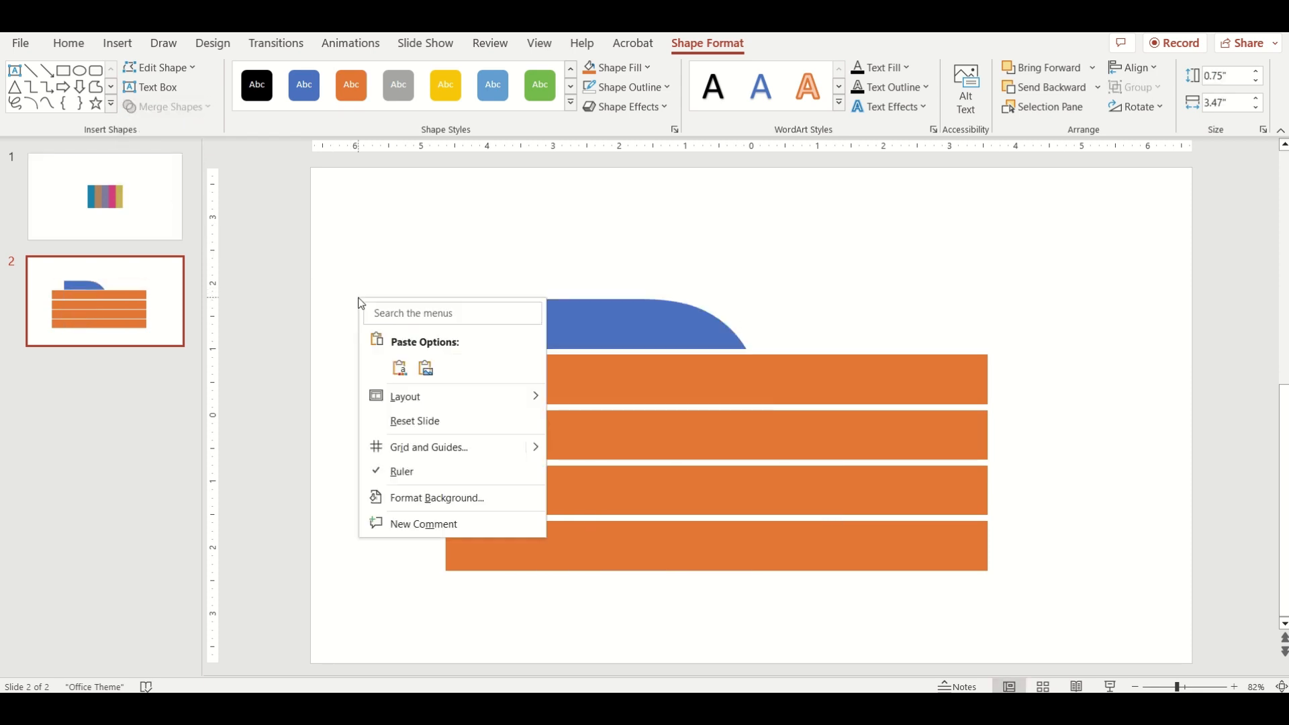
left_click(401, 370)
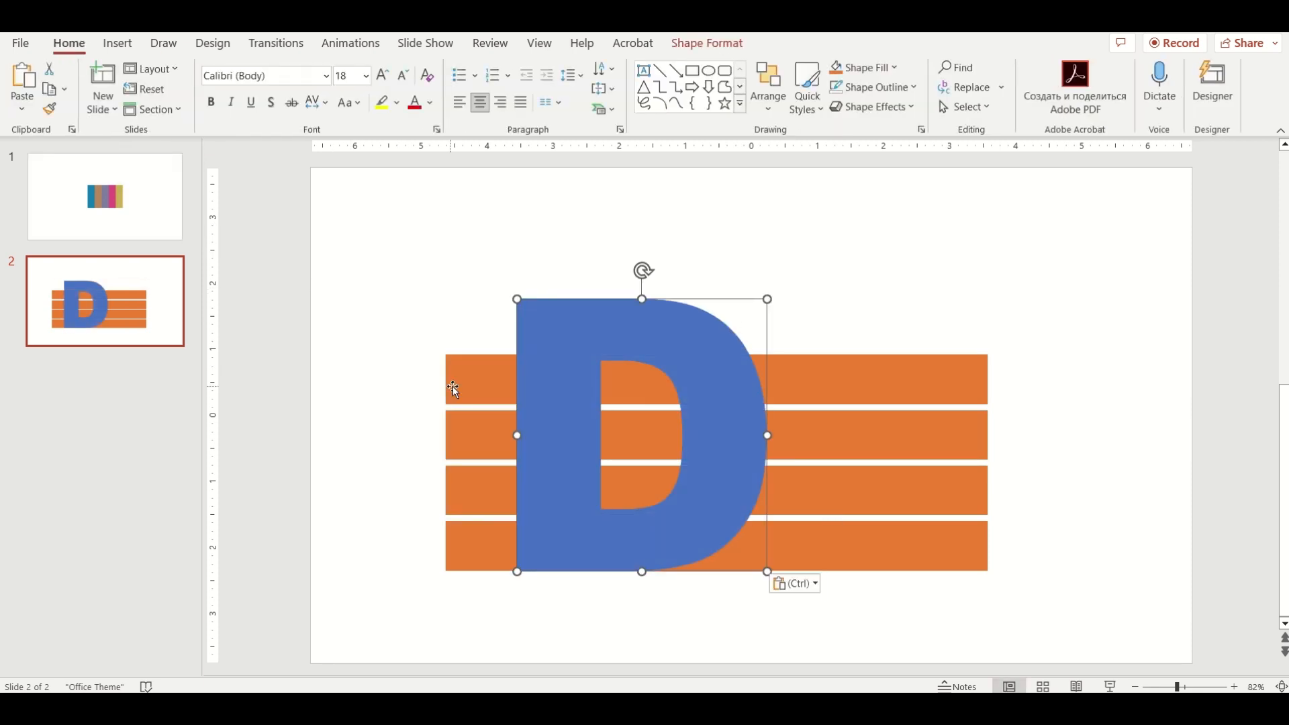
left_click(474, 387, "shift")
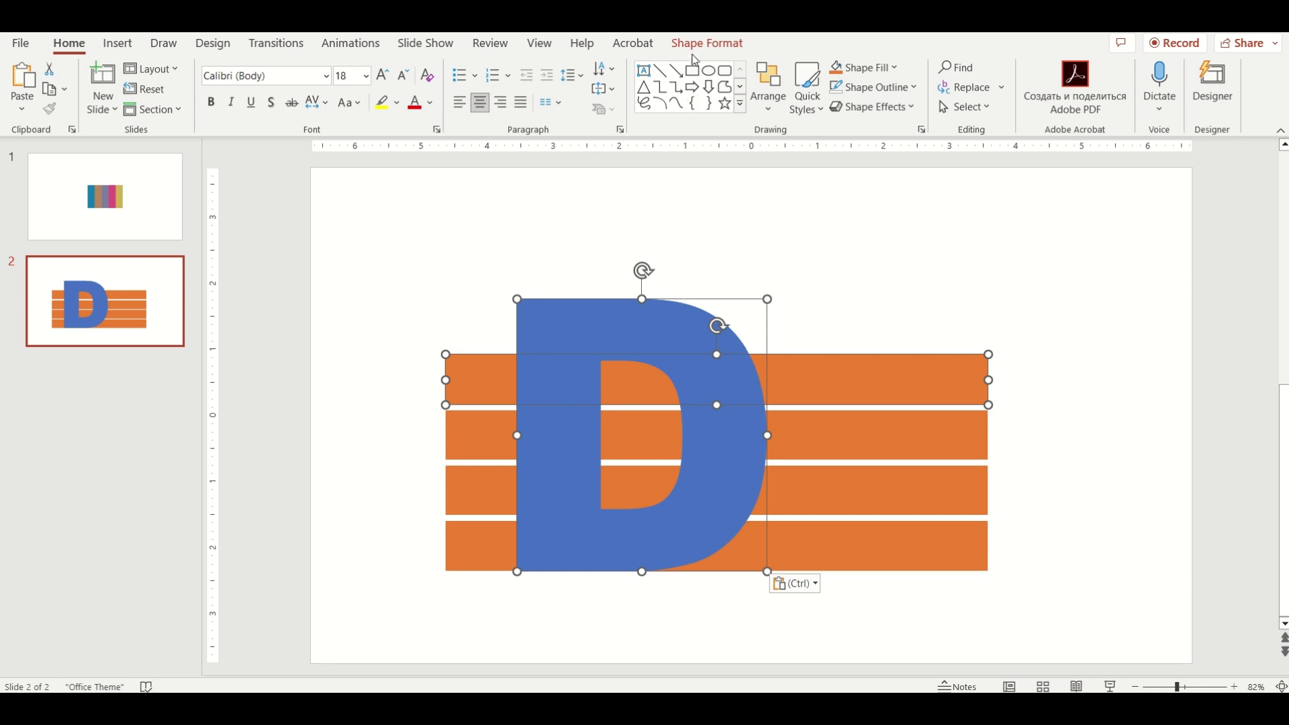
left_click(702, 46)
left_click(171, 107)
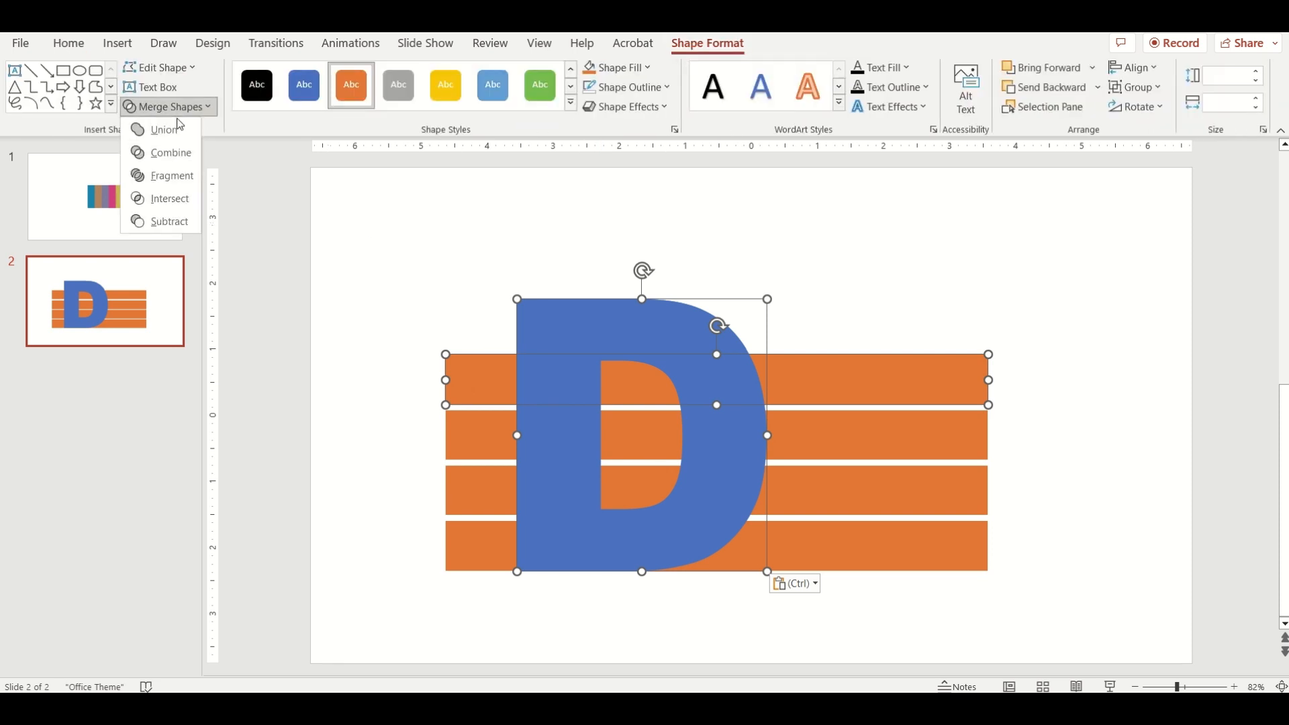
left_click(178, 201)
Paste the D again and intersect it with the third orange bar from the top
right_click(369, 331)
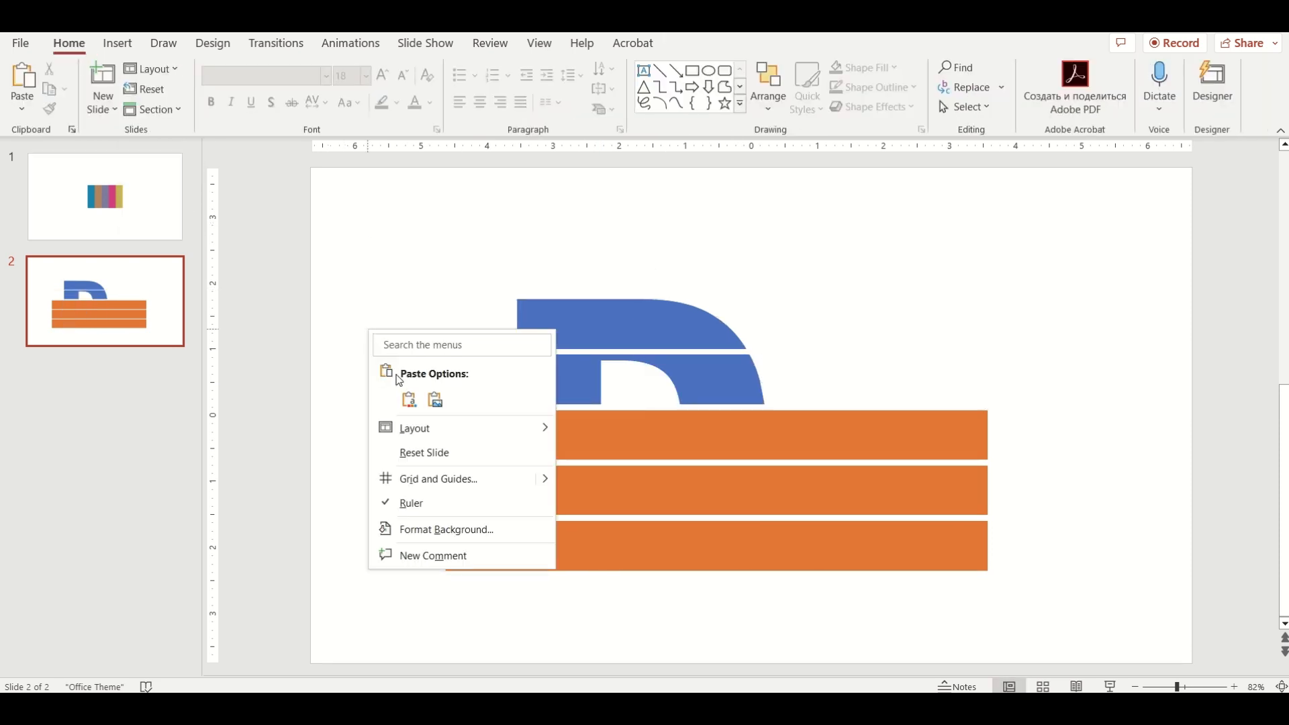
left_click(409, 399)
left_click(481, 422, "shift")
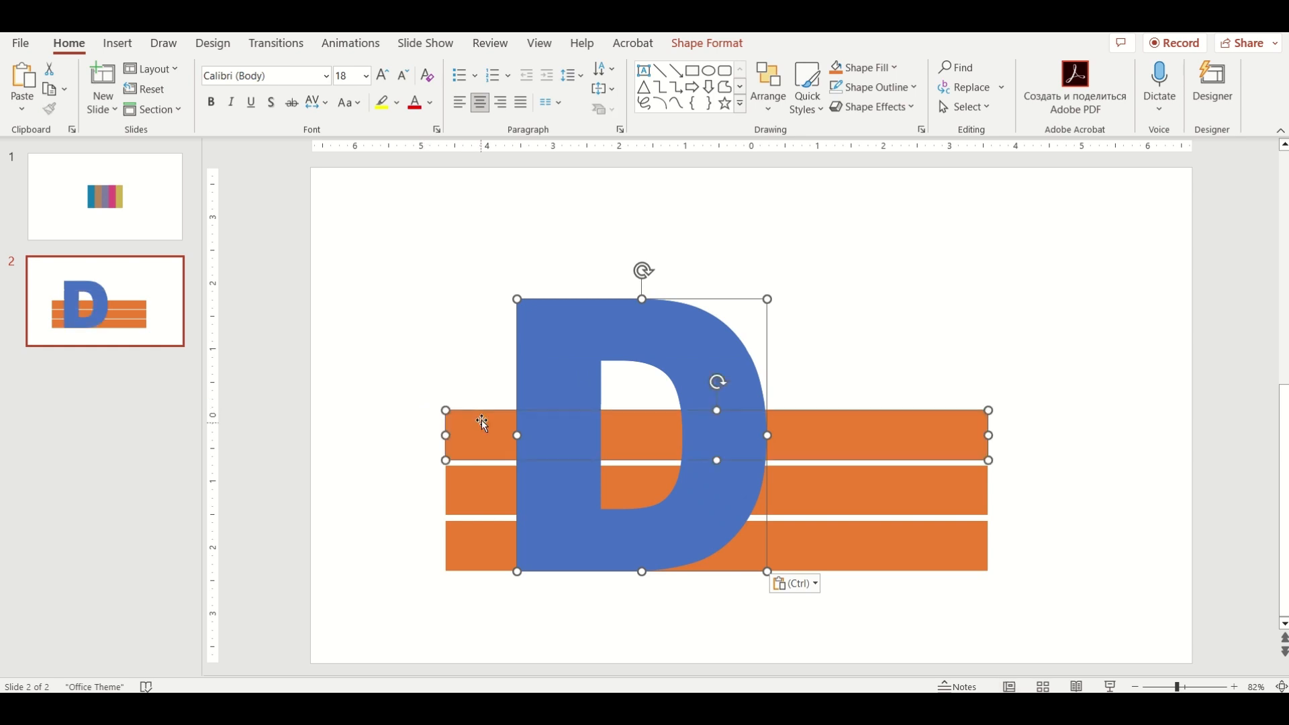
left_click(709, 44)
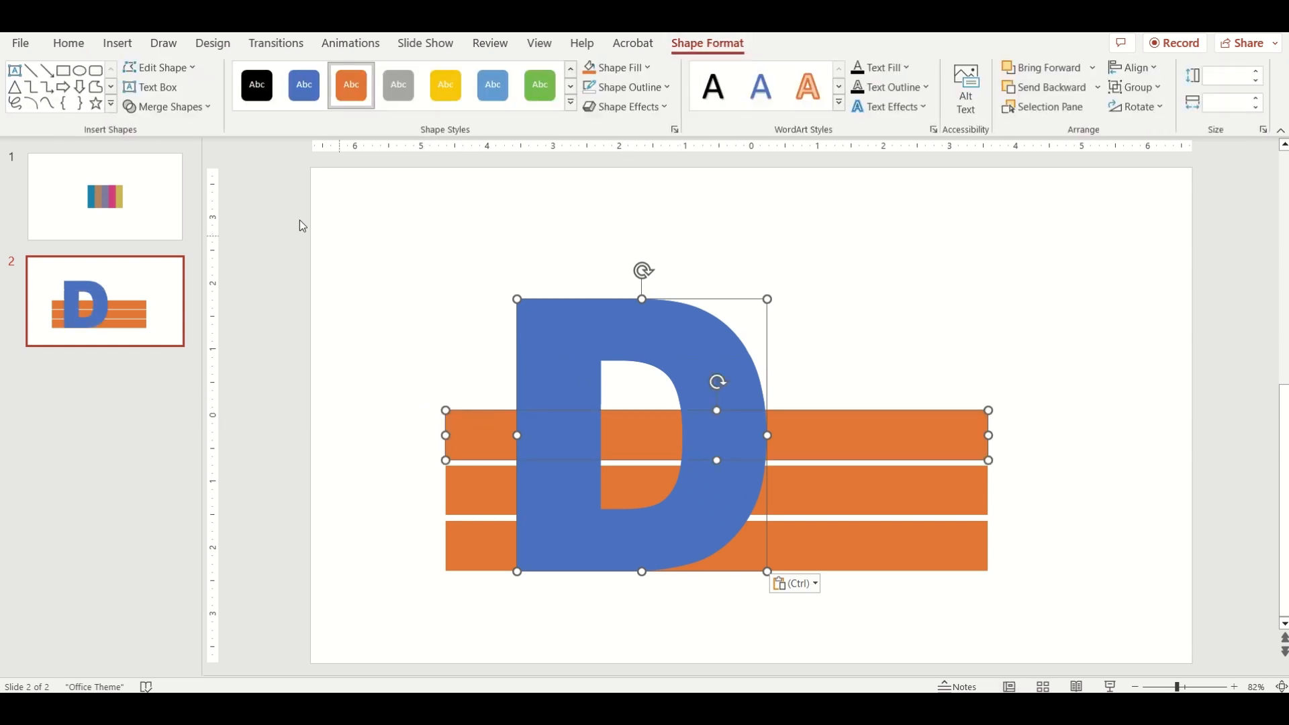
left_click(169, 107)
left_click(176, 197)
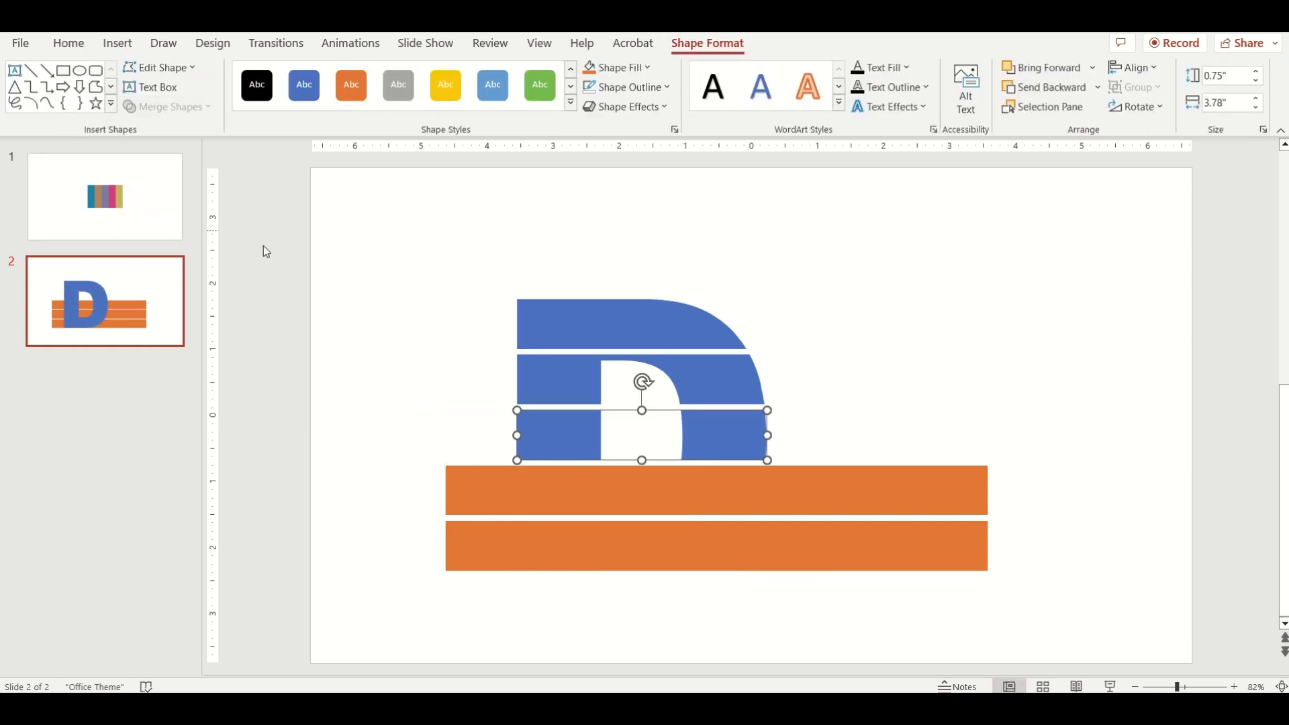
Paste another copy of the D and intersect it with the fourth orange bar from the top
right_click(369, 364)
left_click(408, 425)
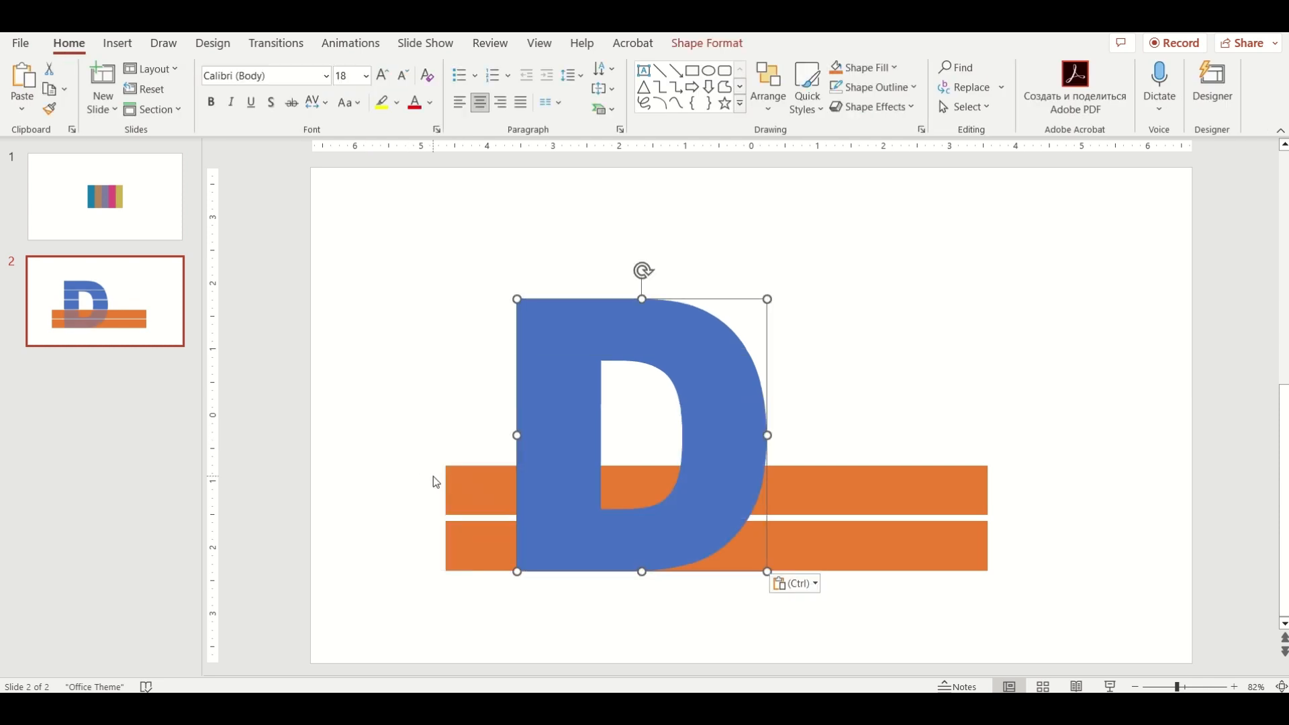
left_click(470, 483, "shift")
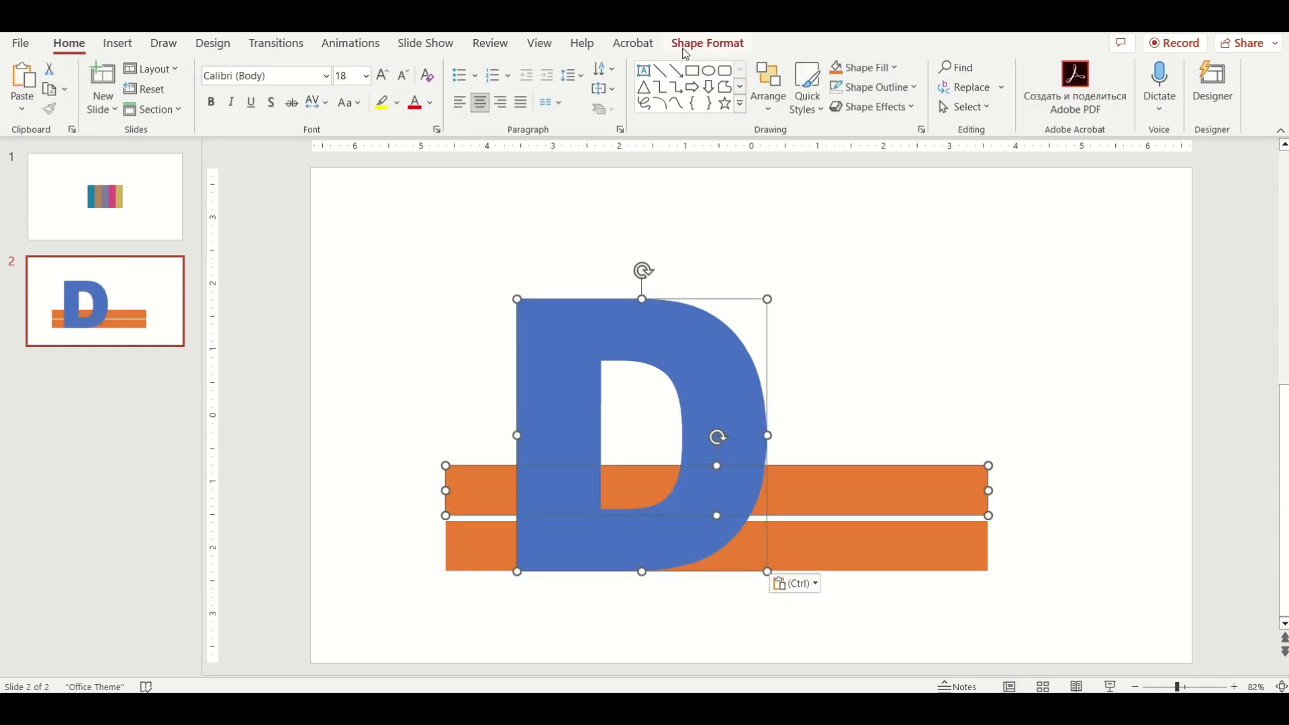
left_click(708, 43)
left_click(170, 107)
left_click(165, 198)
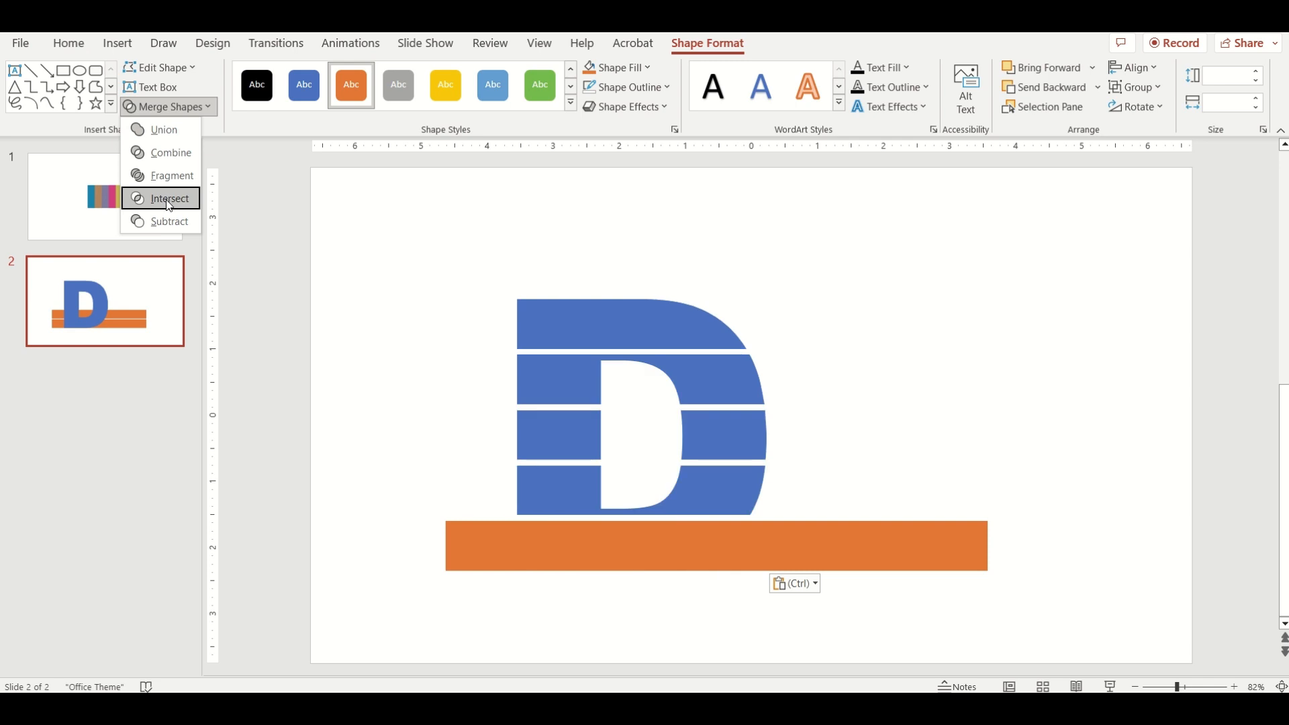
Paste the D once more, intersect it with the lowest orange bar and deselect the resulting slice
right_click(376, 366)
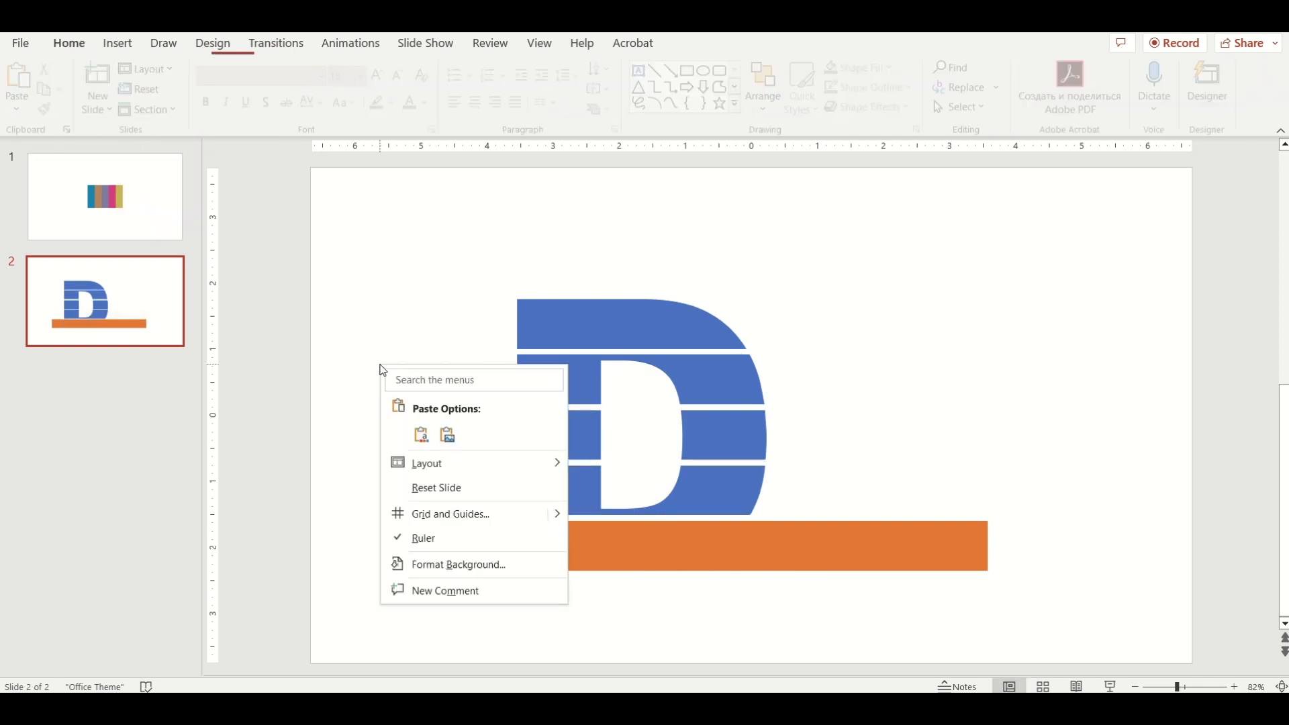
left_click(421, 435)
left_click(466, 541, "shift")
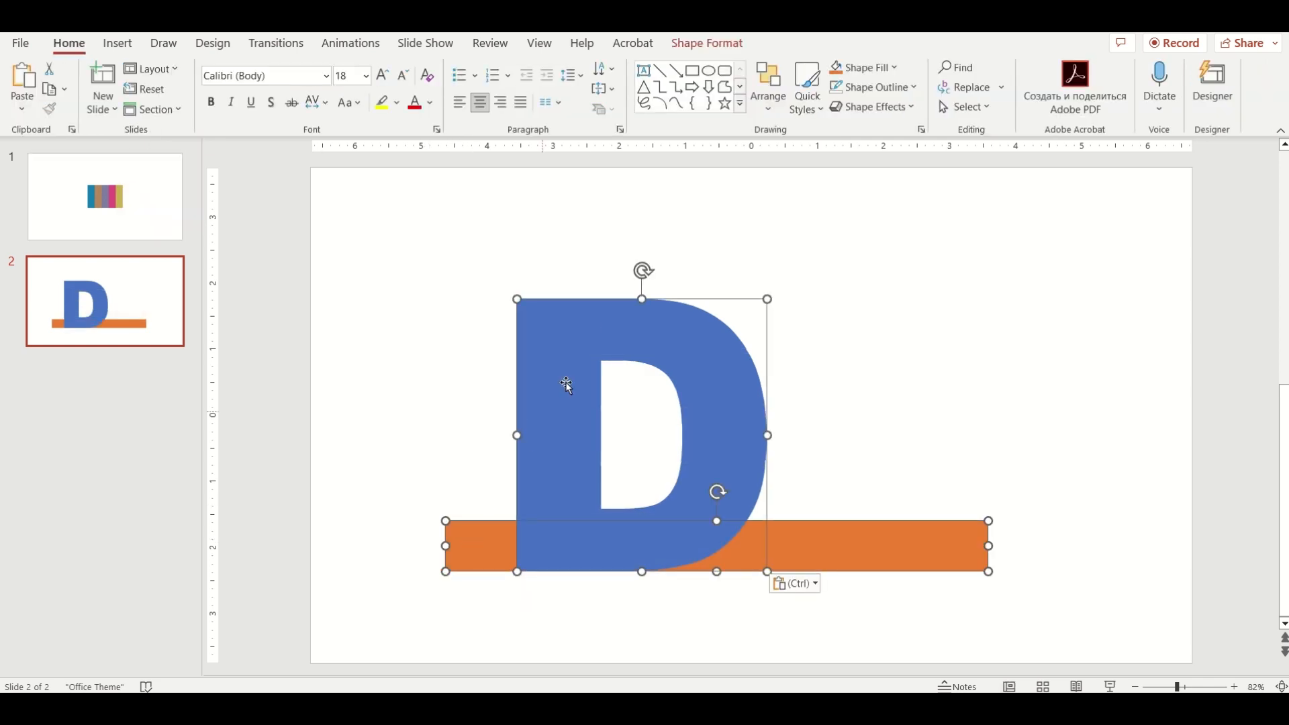
left_click(711, 43)
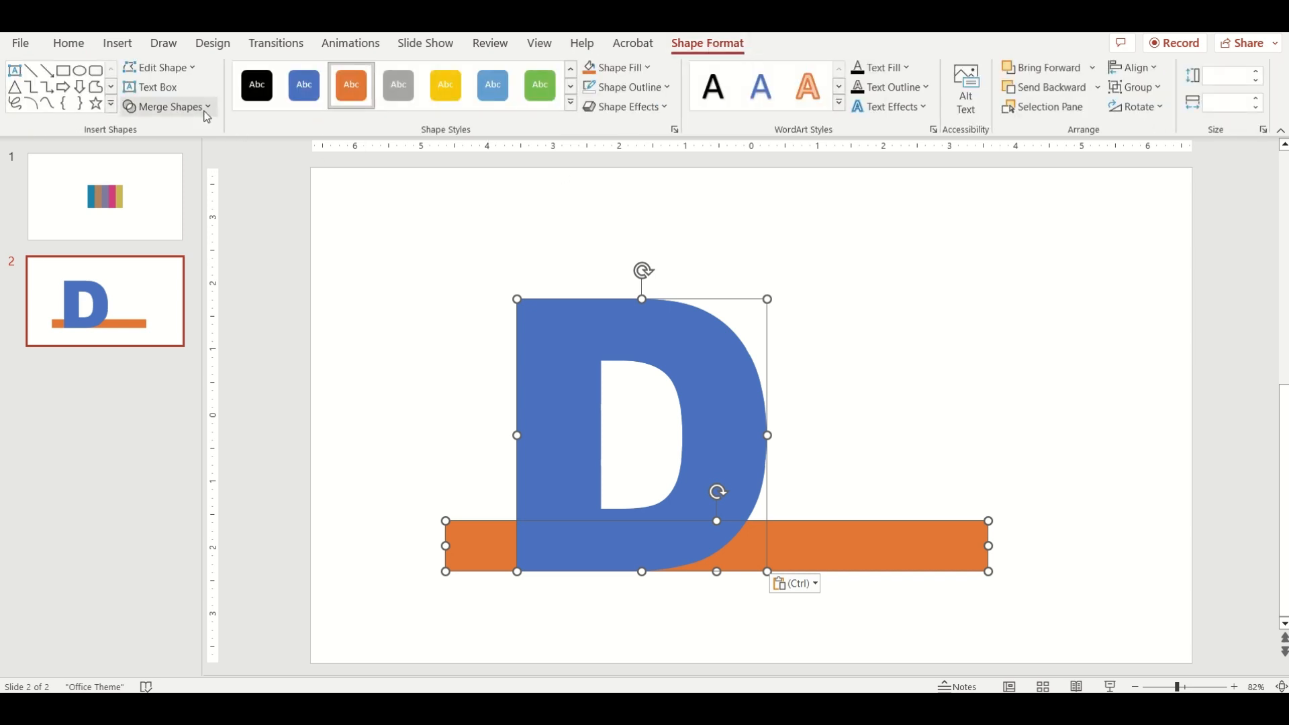
left_click(168, 107)
left_click(180, 207)
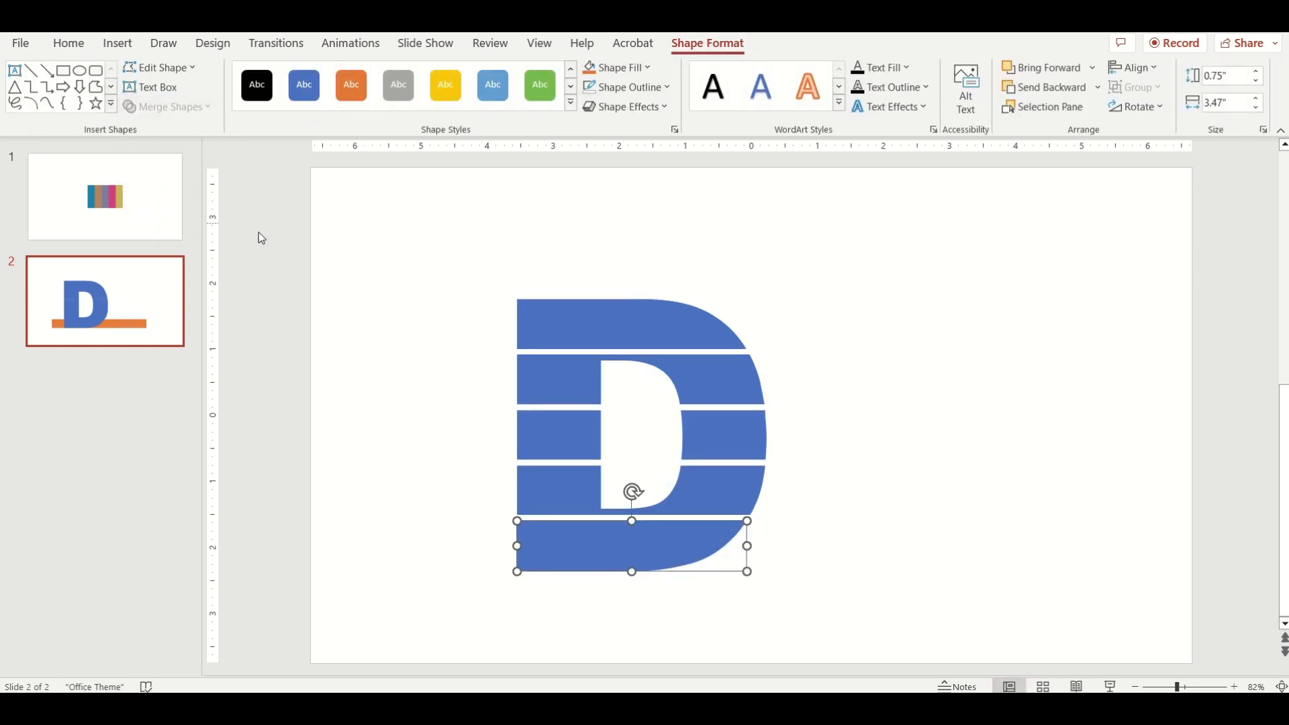
left_click(433, 324)
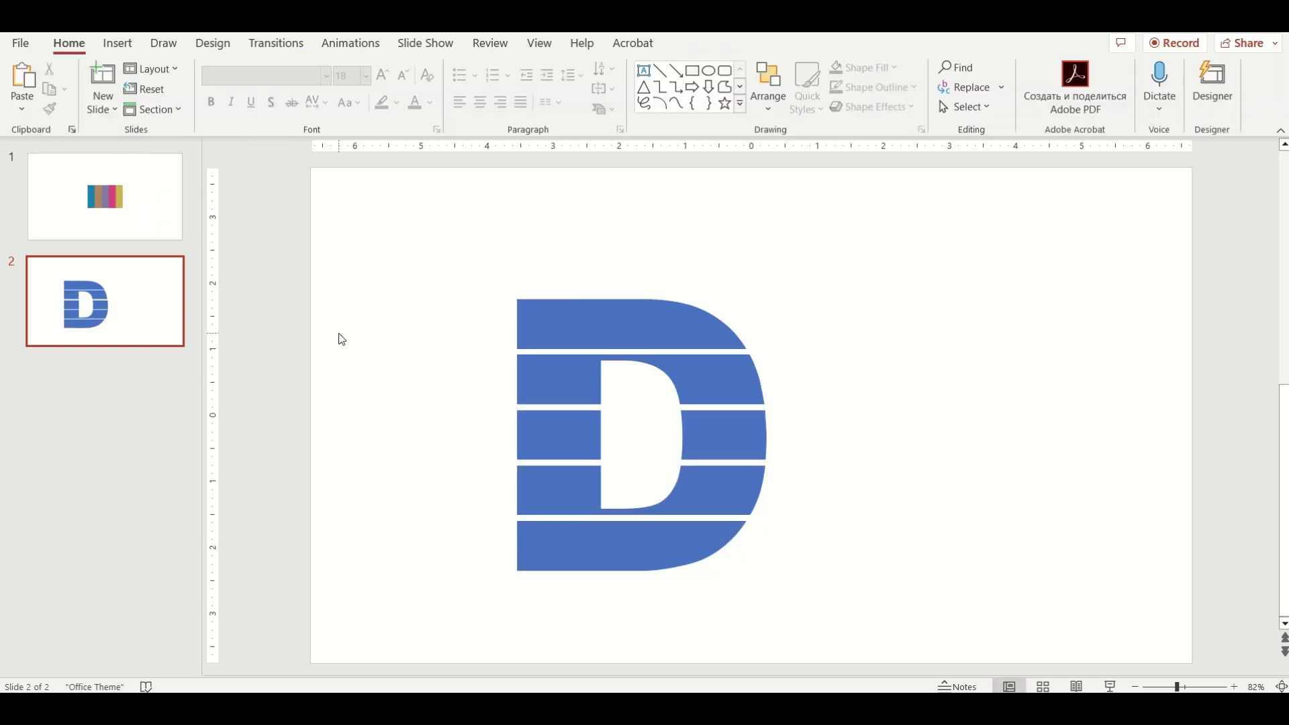
Copy the five-color palette picture from slide 1 to slide 2 and place it to the right of the sliced D
left_click(149, 216)
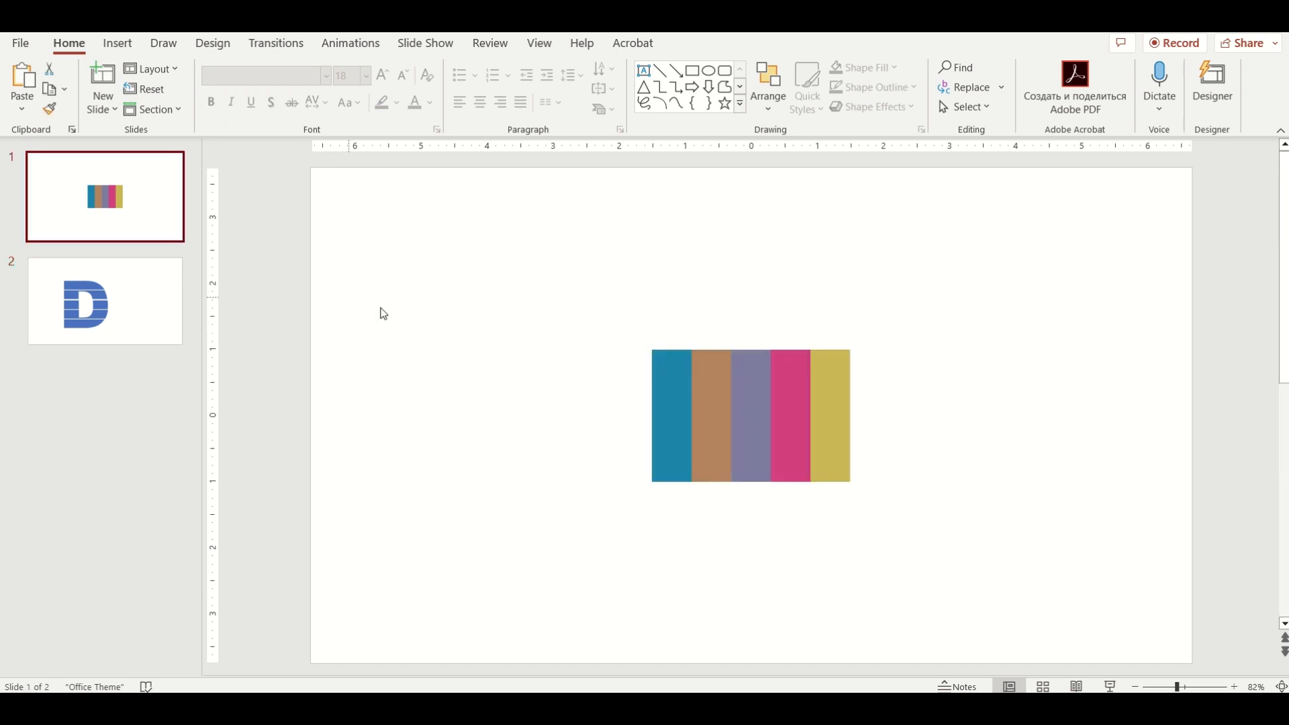
right_click(695, 396)
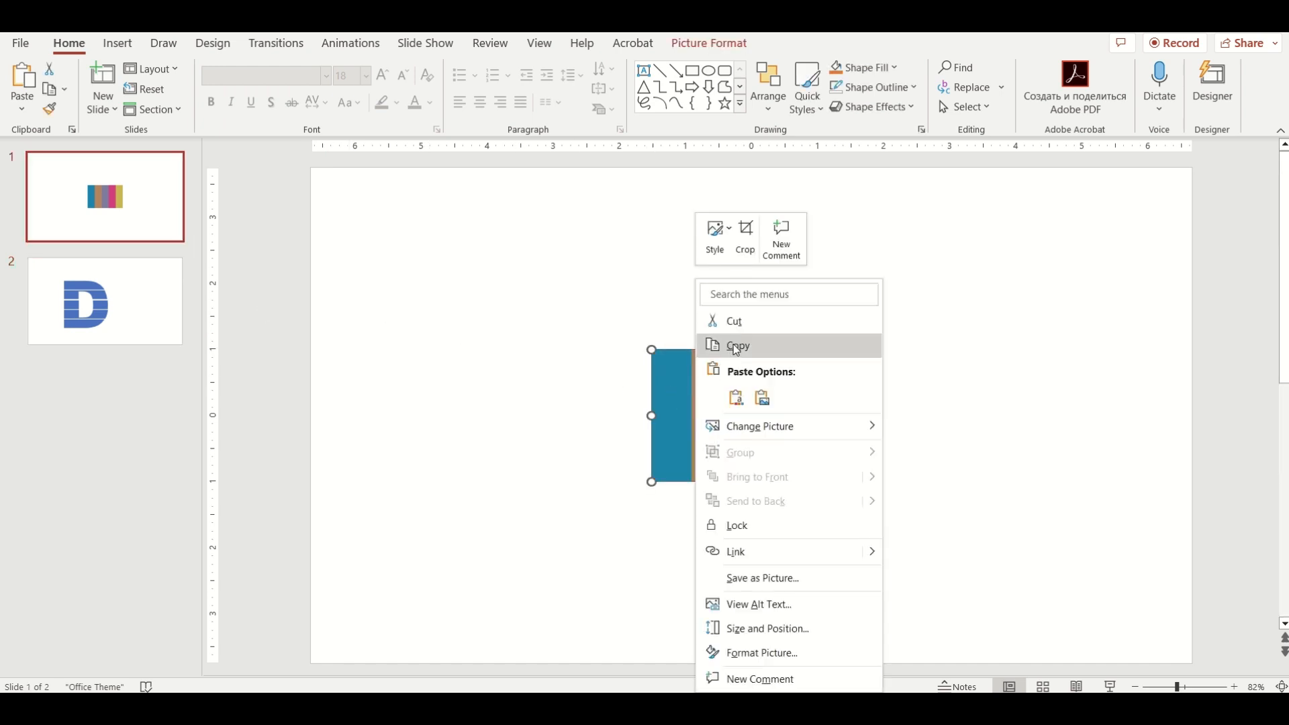
left_click(737, 348)
left_click(164, 307)
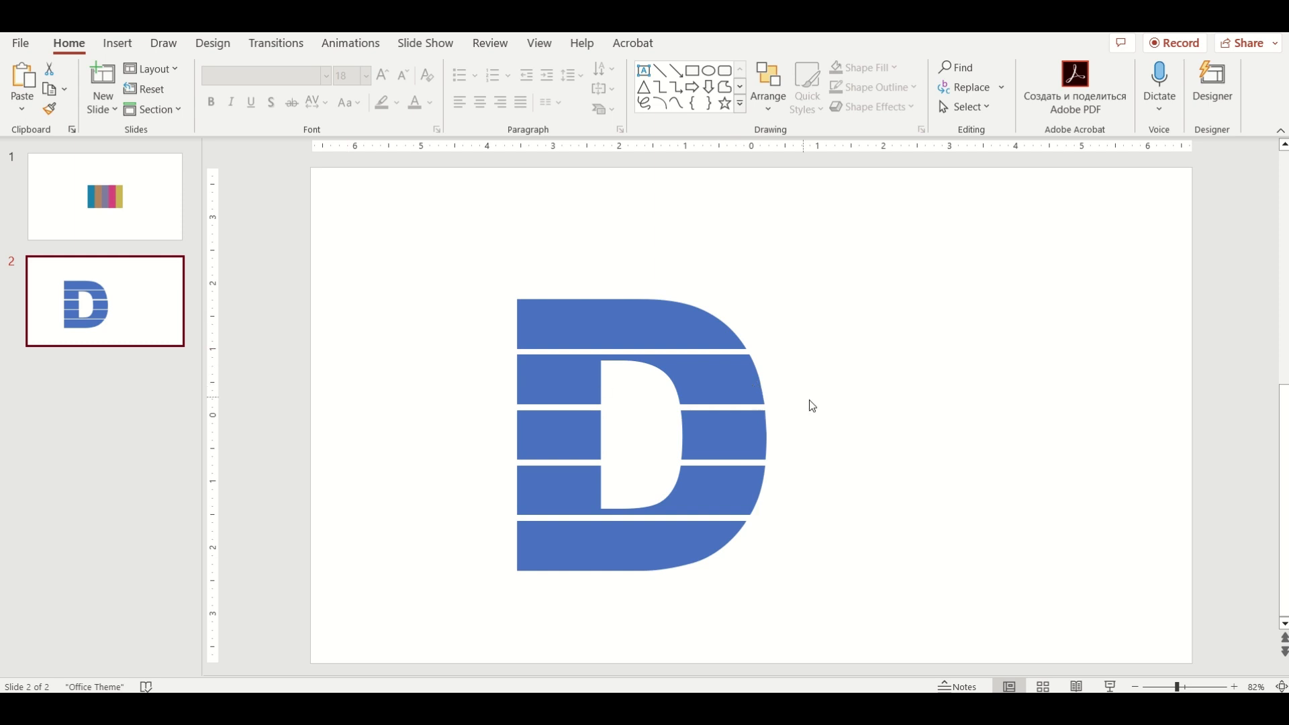
right_click(835, 419)
left_click(875, 484)
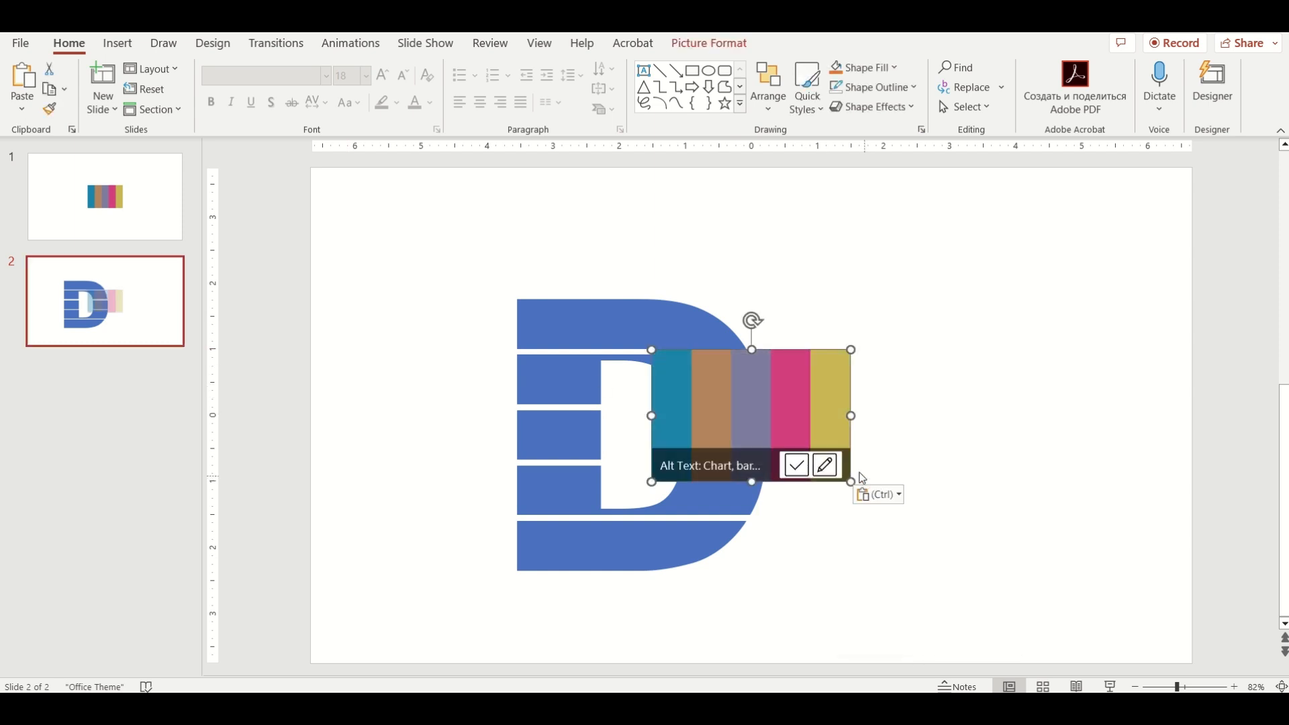
left_click_drag(749, 393, 974, 363)
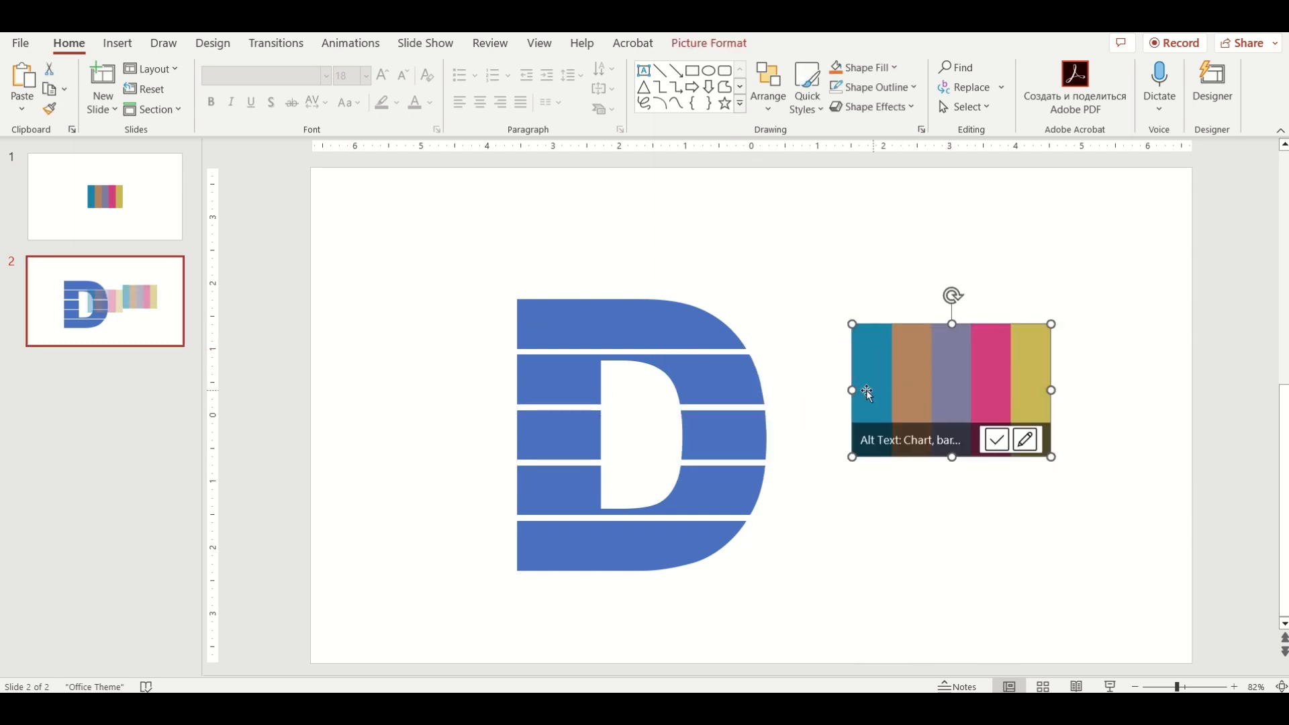
Fill the highest band of the D with the teal sampled by eyedropper from the palette picture
left_click(636, 329)
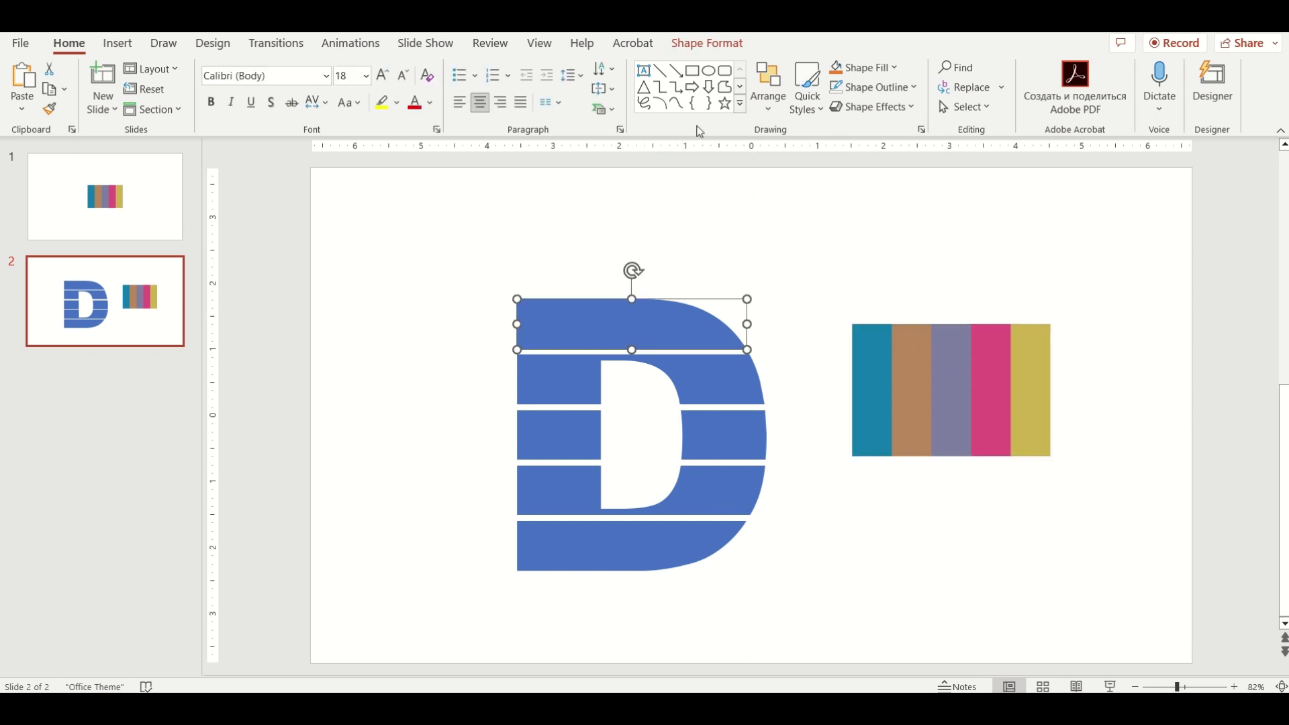
left_click(709, 44)
left_click(648, 67)
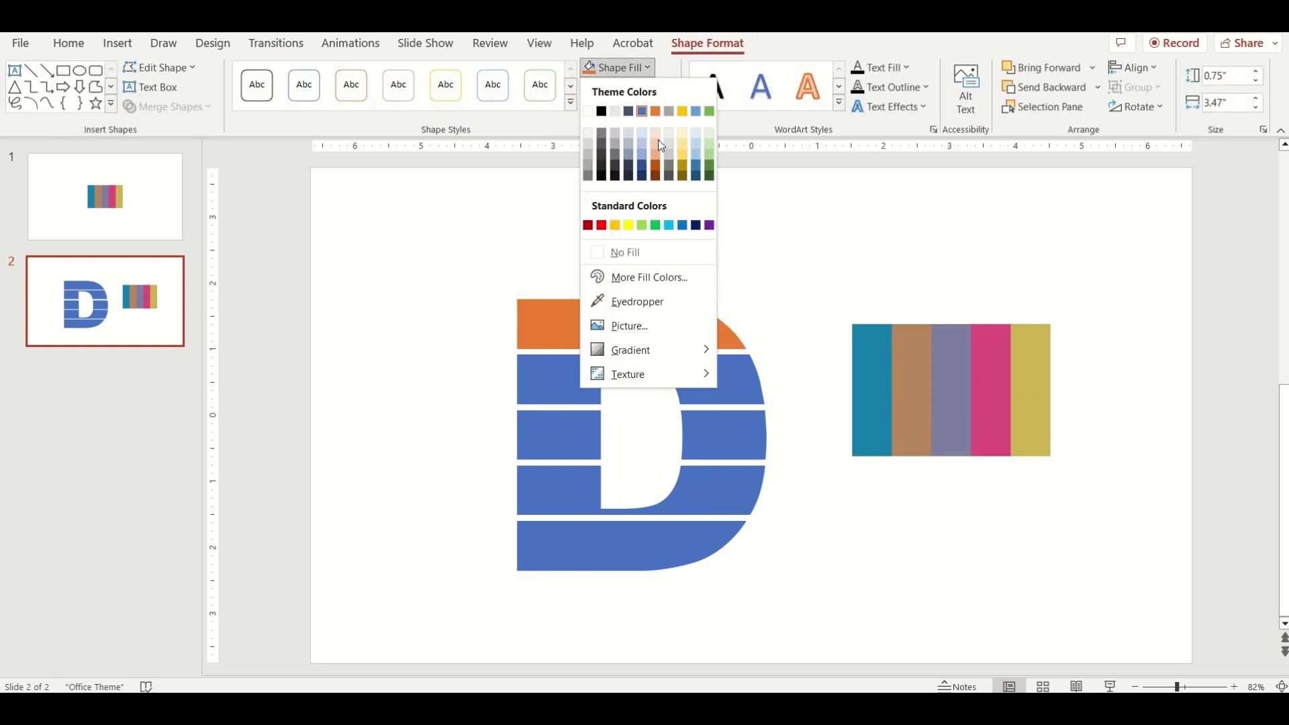
left_click(658, 303)
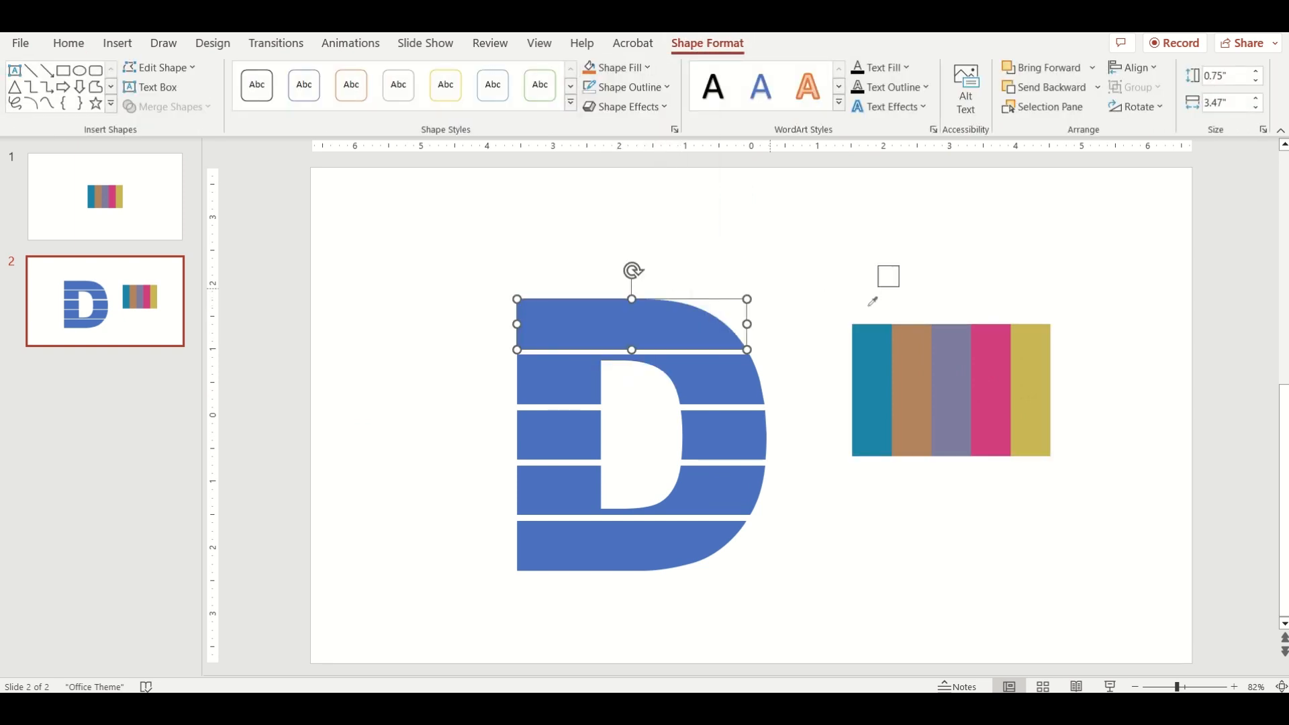
left_click(873, 357)
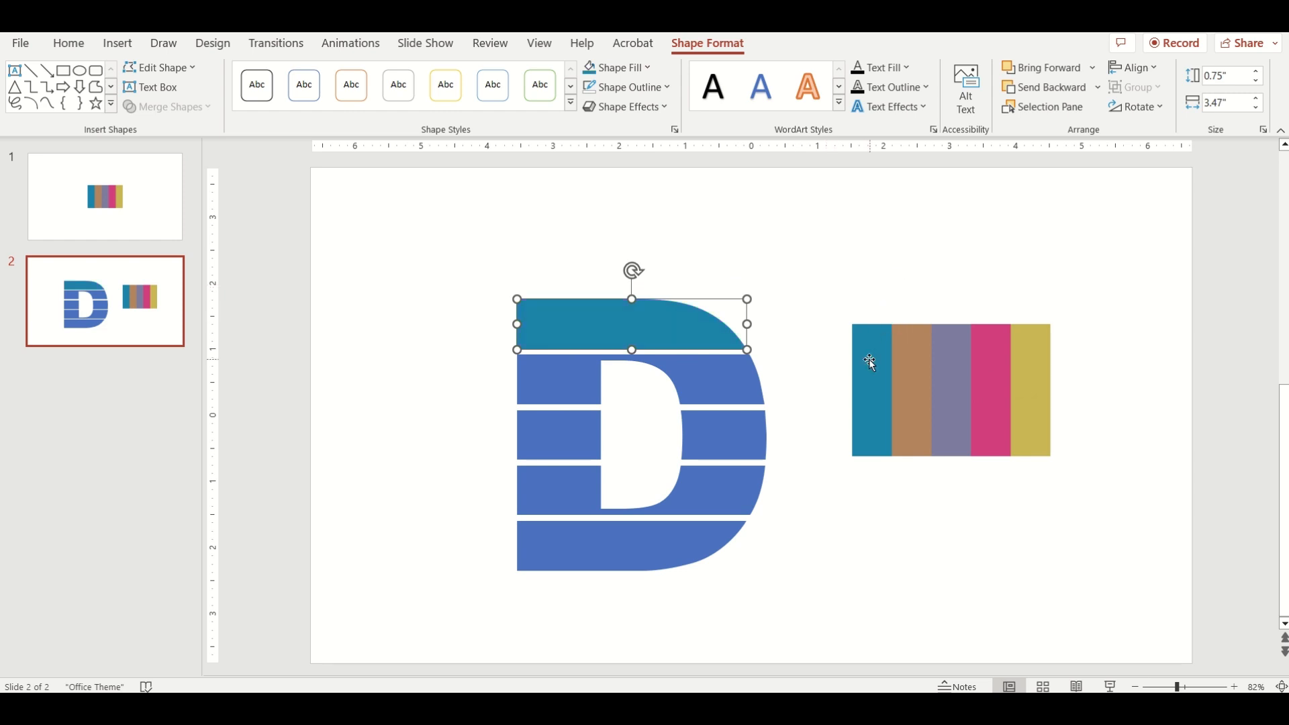
Fill the second band of the D with the brown sampled from the palette picture
left_click(723, 378)
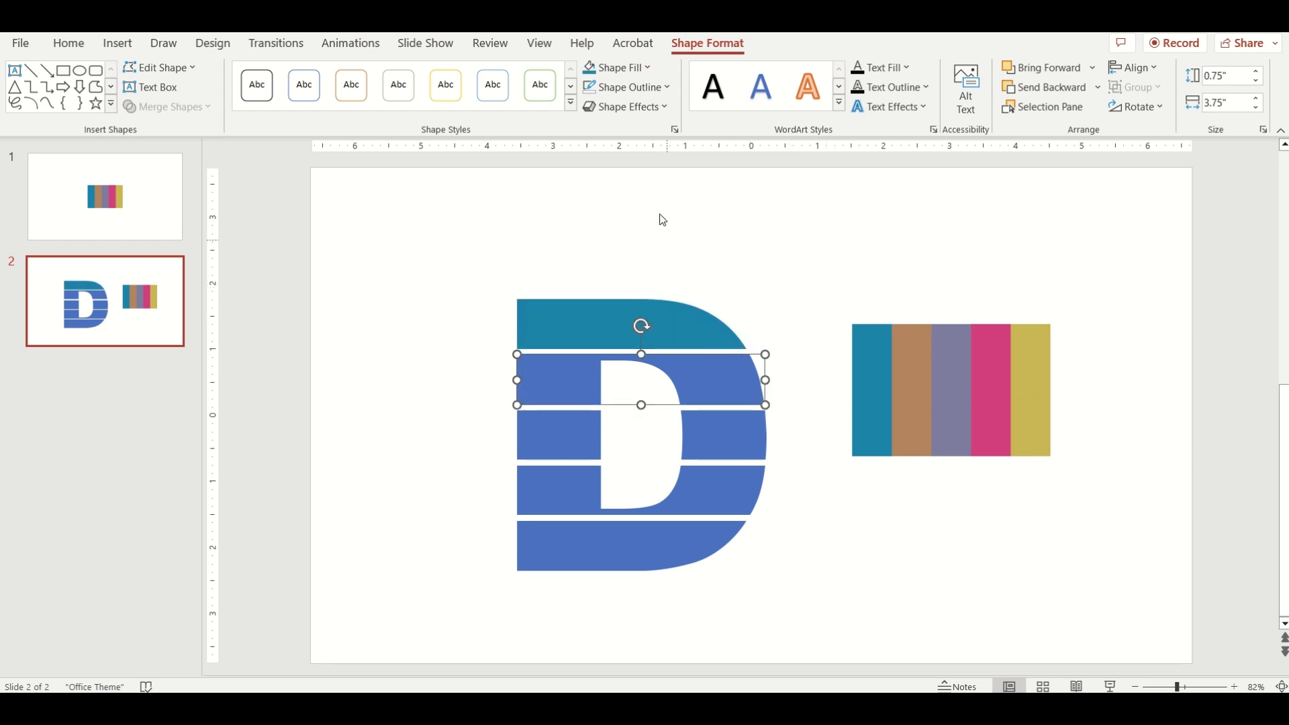
left_click(642, 67)
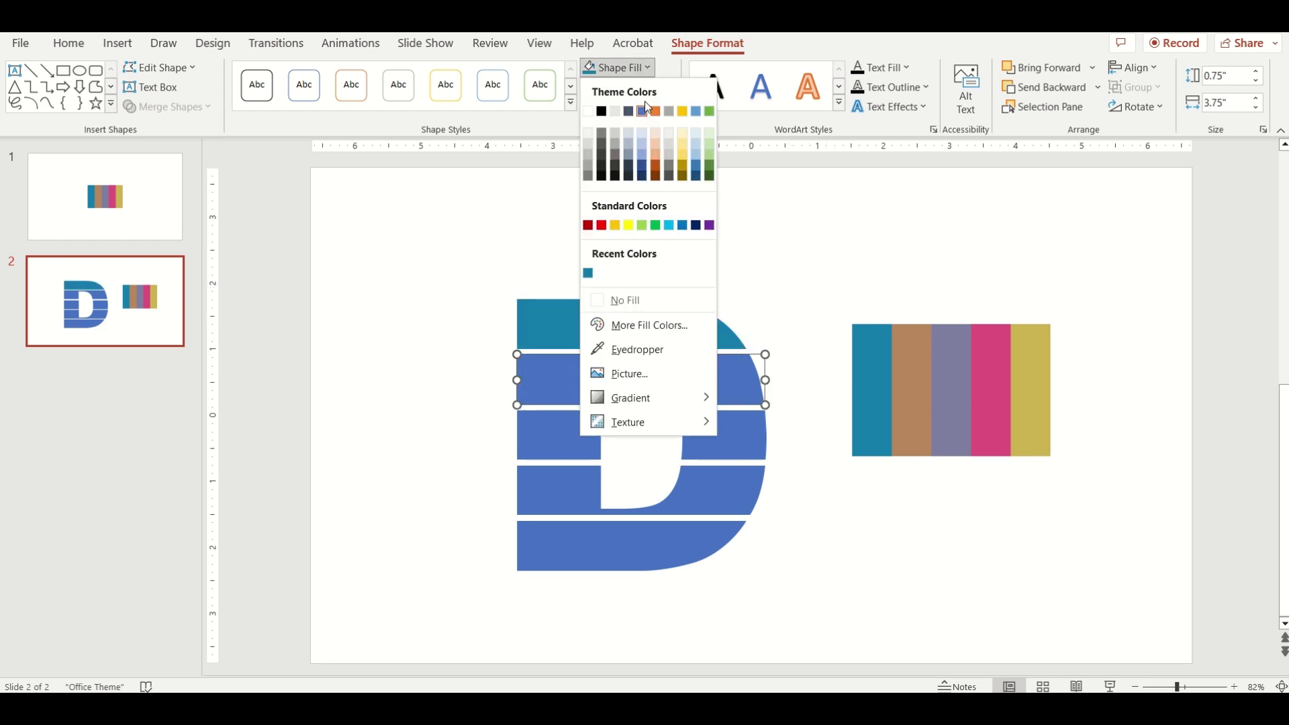
left_click(663, 345)
left_click(915, 361)
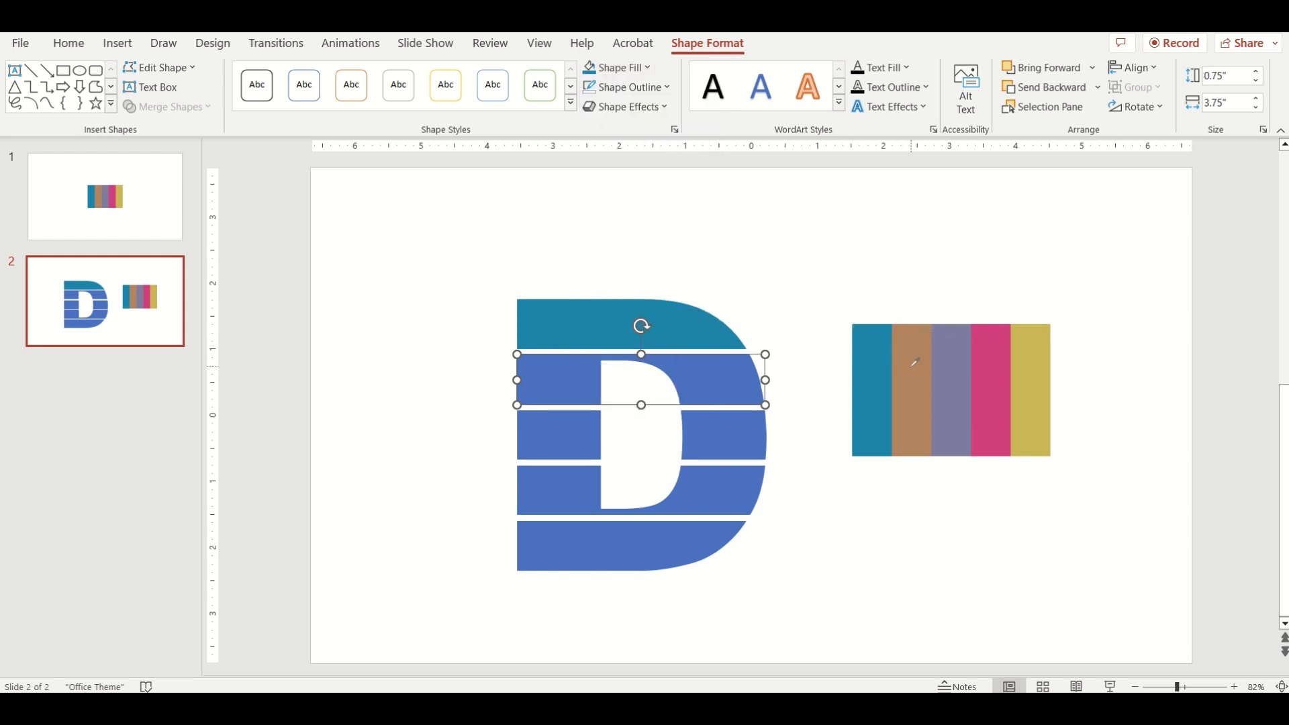
Fill the middle band of the D with the greyish purple sampled from the palette picture
left_click(740, 440)
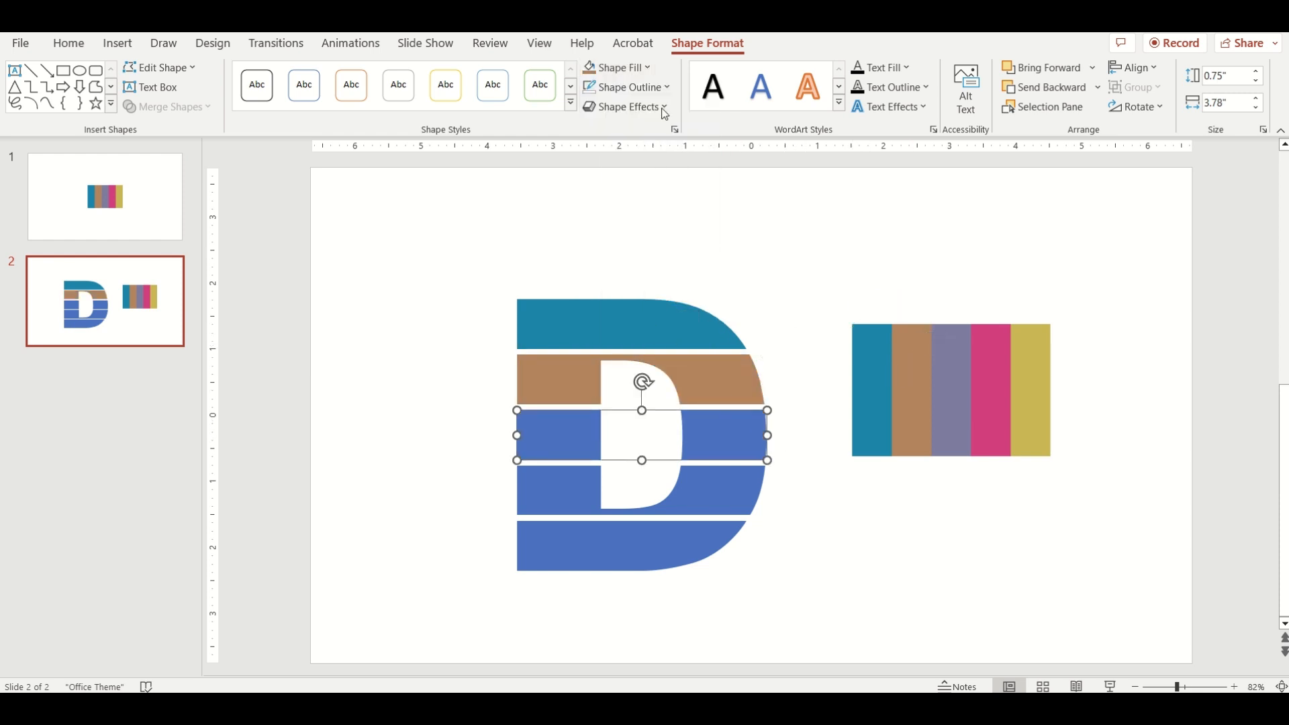
left_click(642, 68)
left_click(633, 349)
left_click(949, 366)
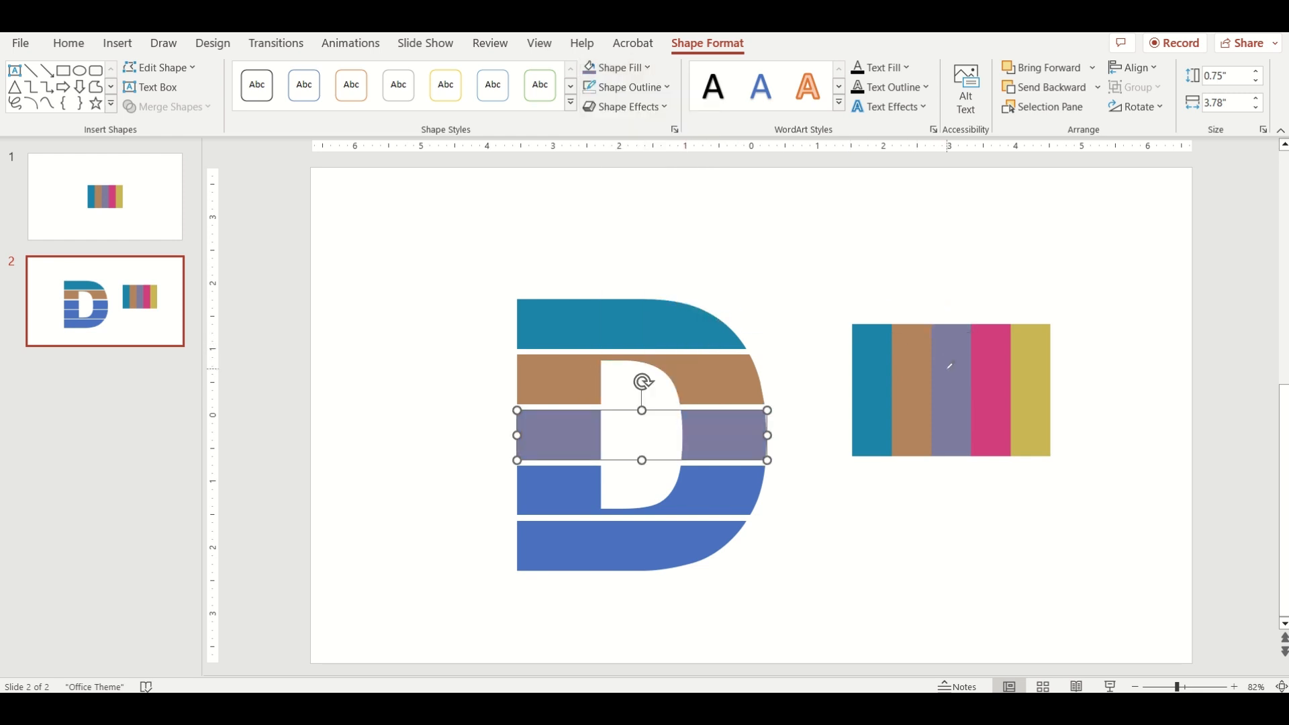
Fill the fourth band of the D with the pink sampled from the palette picture
left_click(721, 491)
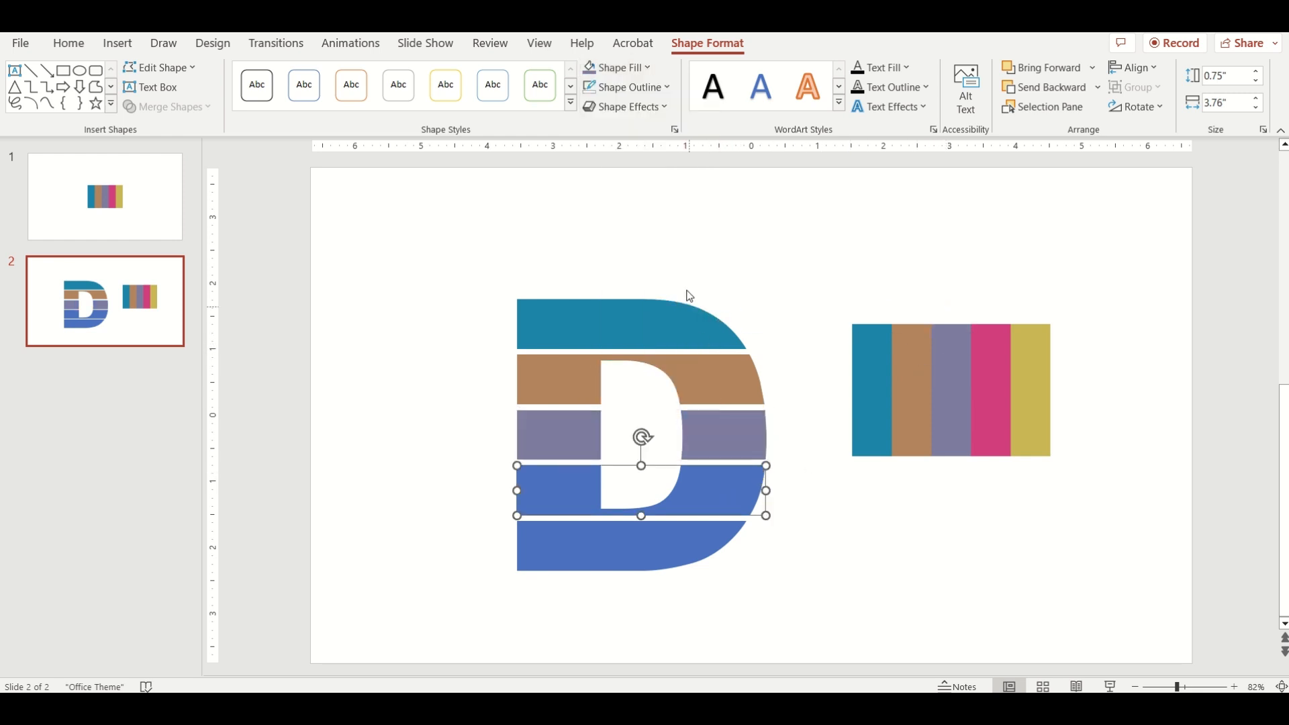
left_click(638, 72)
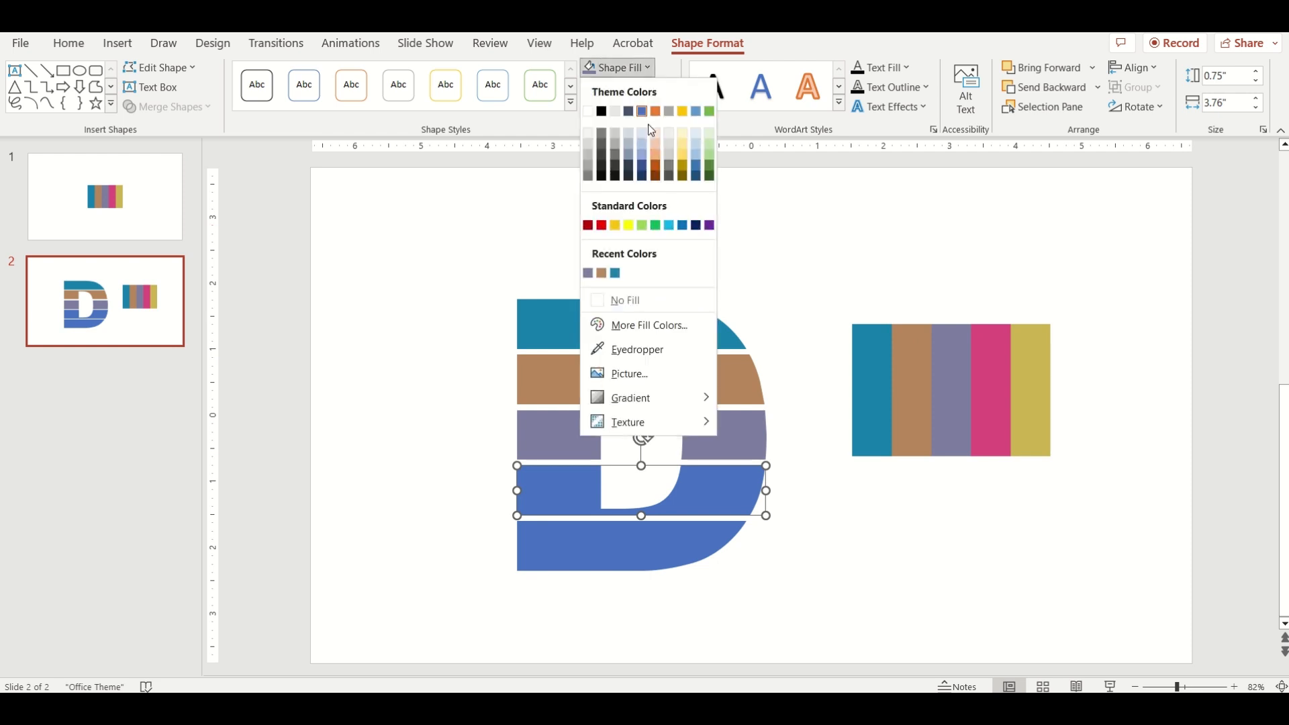
left_click(697, 358)
left_click(994, 359)
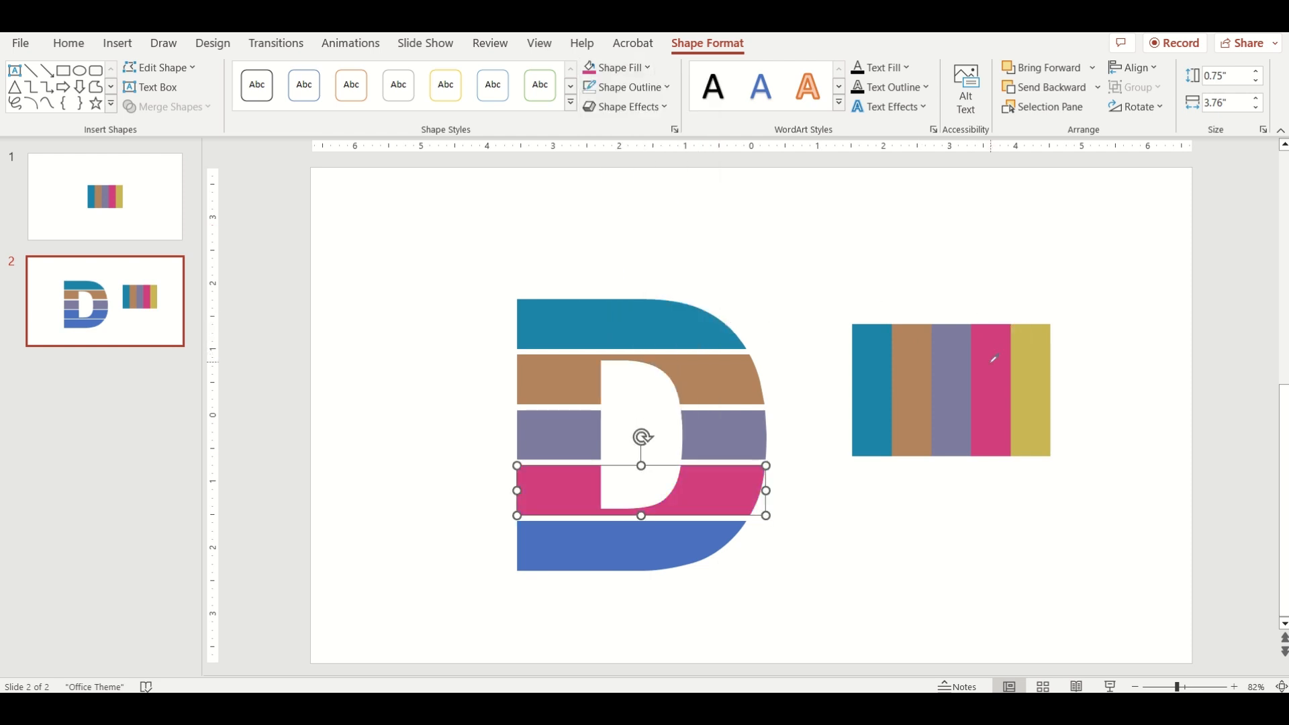
Fill the lowest band of the D with the mustard yellow sampled from the palette picture
left_click(563, 545)
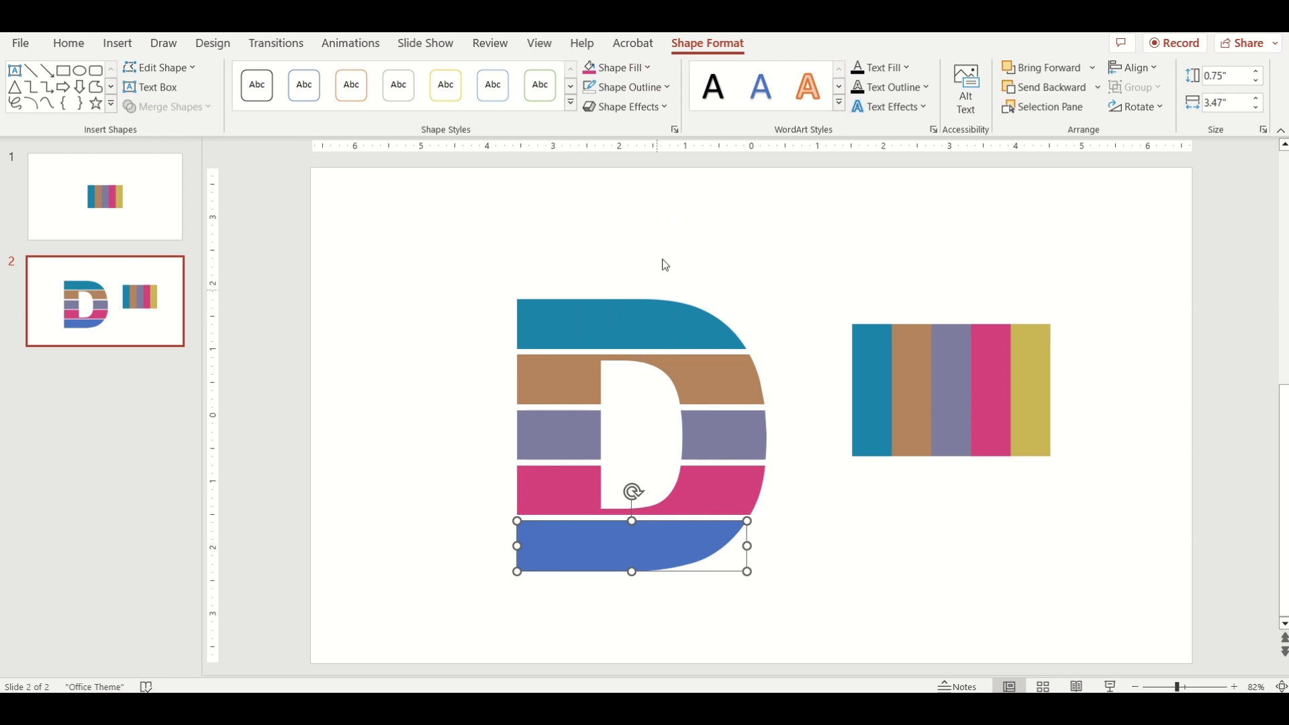
left_click(616, 67)
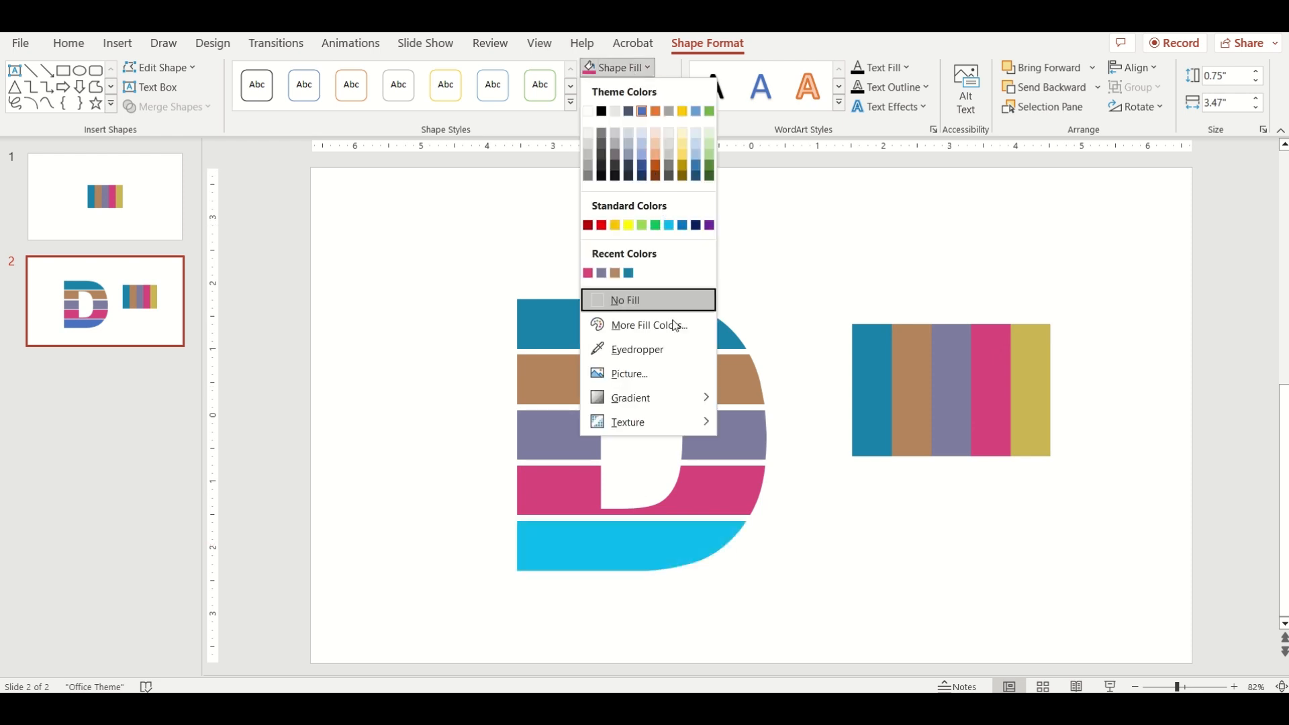
left_click(631, 350)
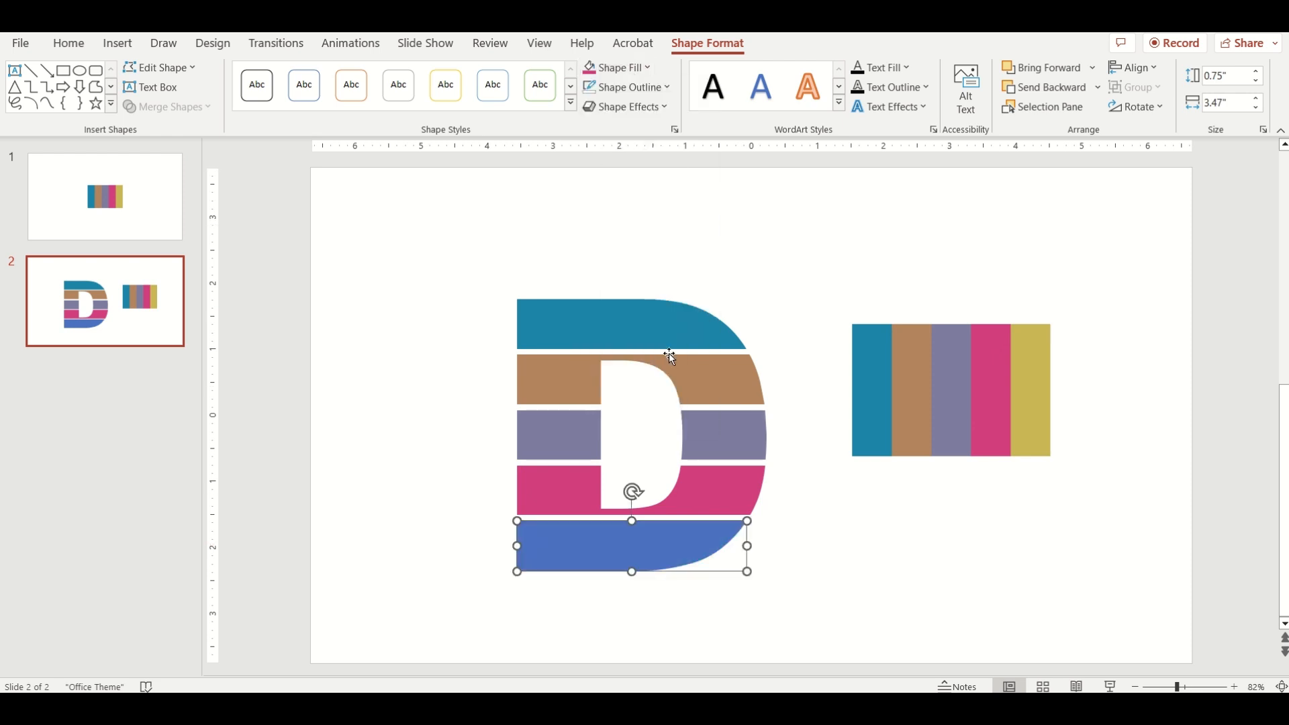
left_click(1036, 383)
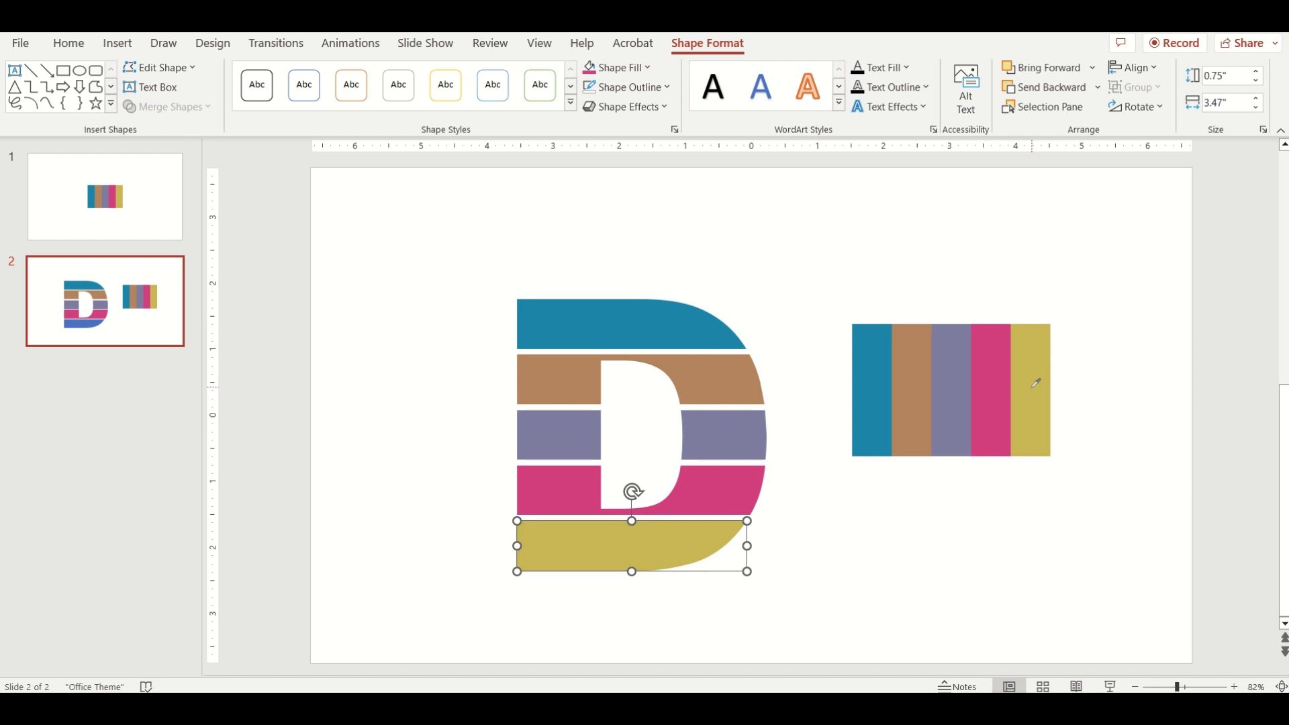
Delete the five-color palette picture from slide 2
left_click(953, 485)
left_click(933, 427)
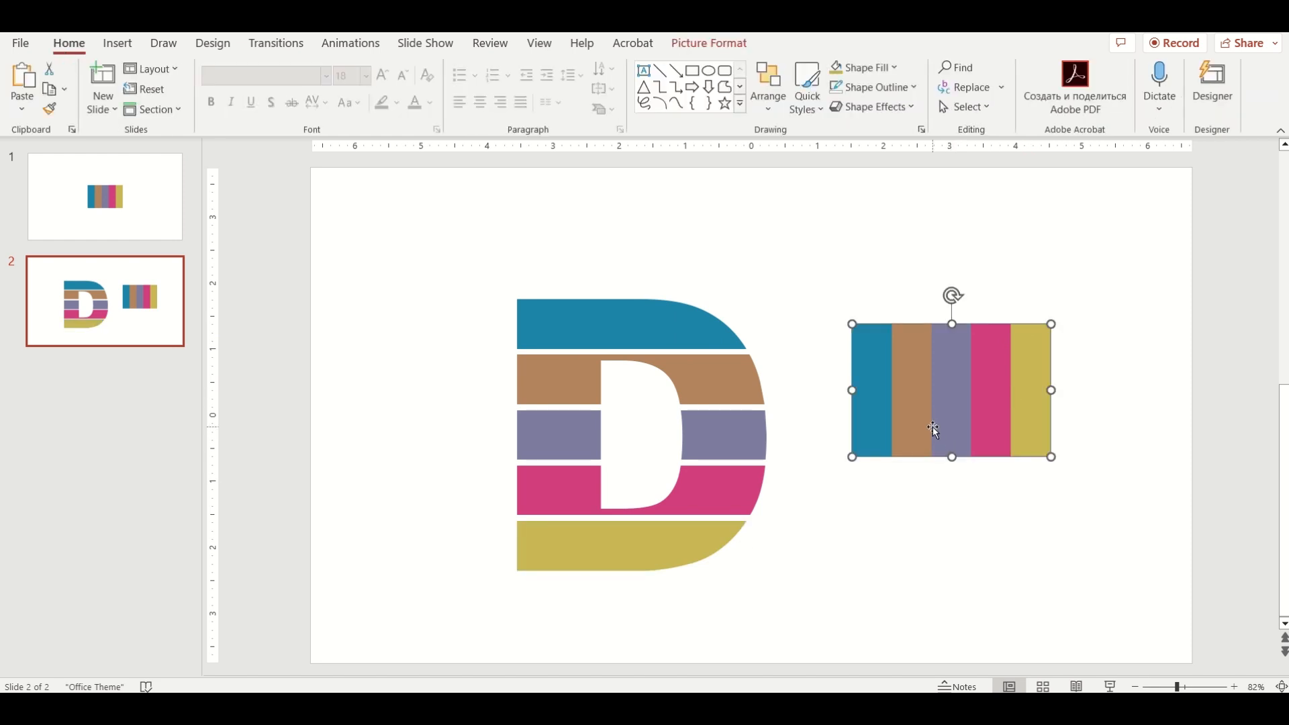
key("Delete")
Group the five colored bands of the D into one object
left_click_drag(472, 265, 924, 626)
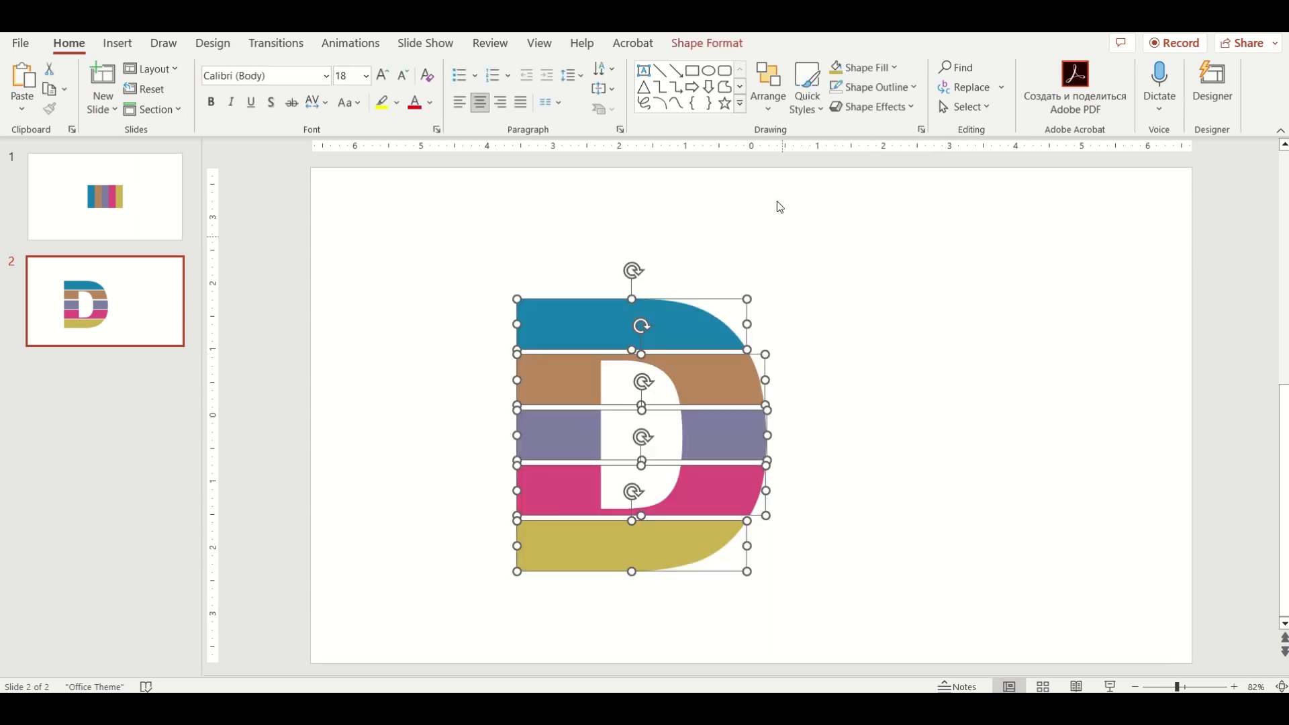
left_click(708, 43)
left_click(1146, 91)
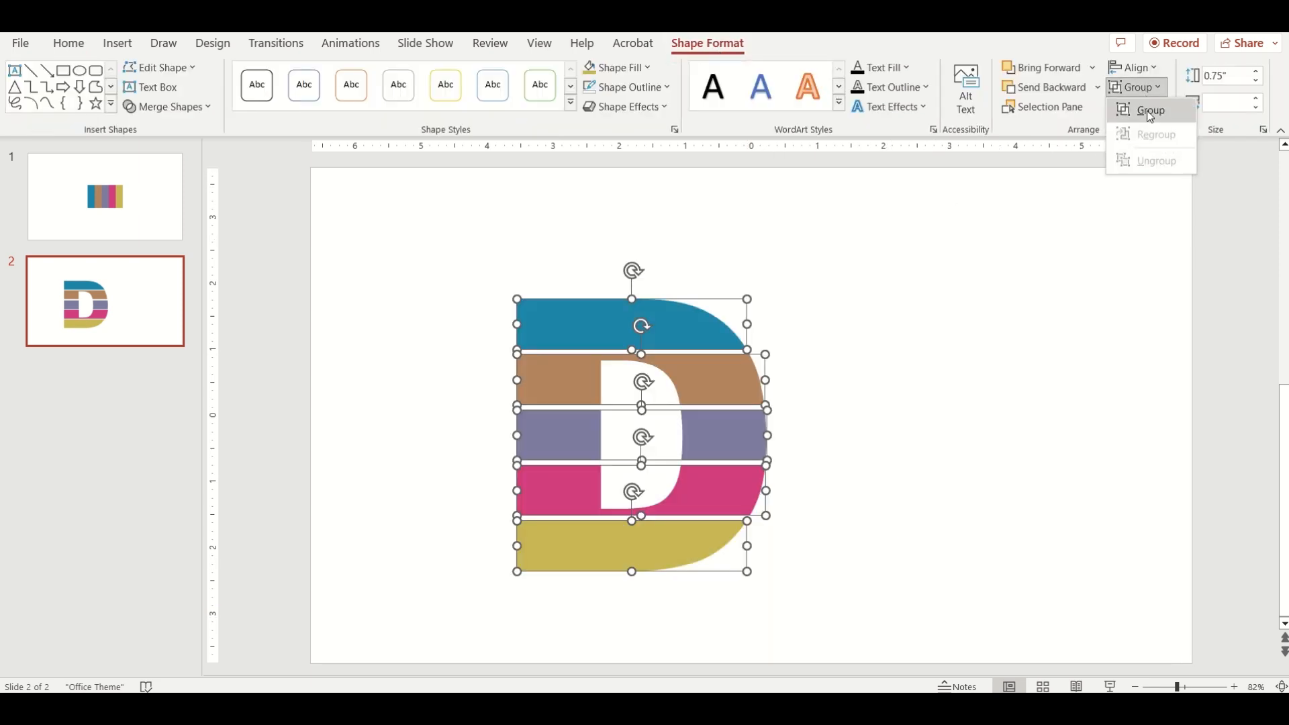
left_click(1147, 110)
Align the grouped D to the center and middle of the slide and deselect it
left_click(1143, 68)
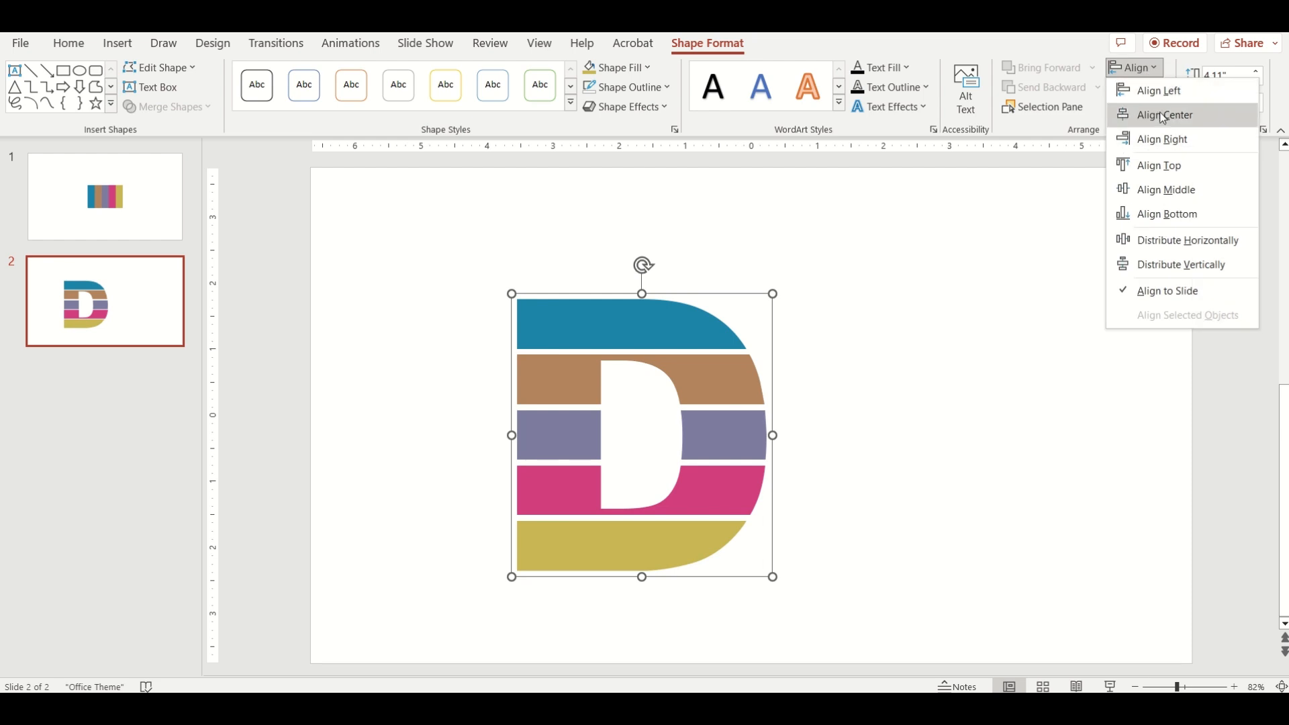
left_click(1163, 117)
left_click(1135, 67)
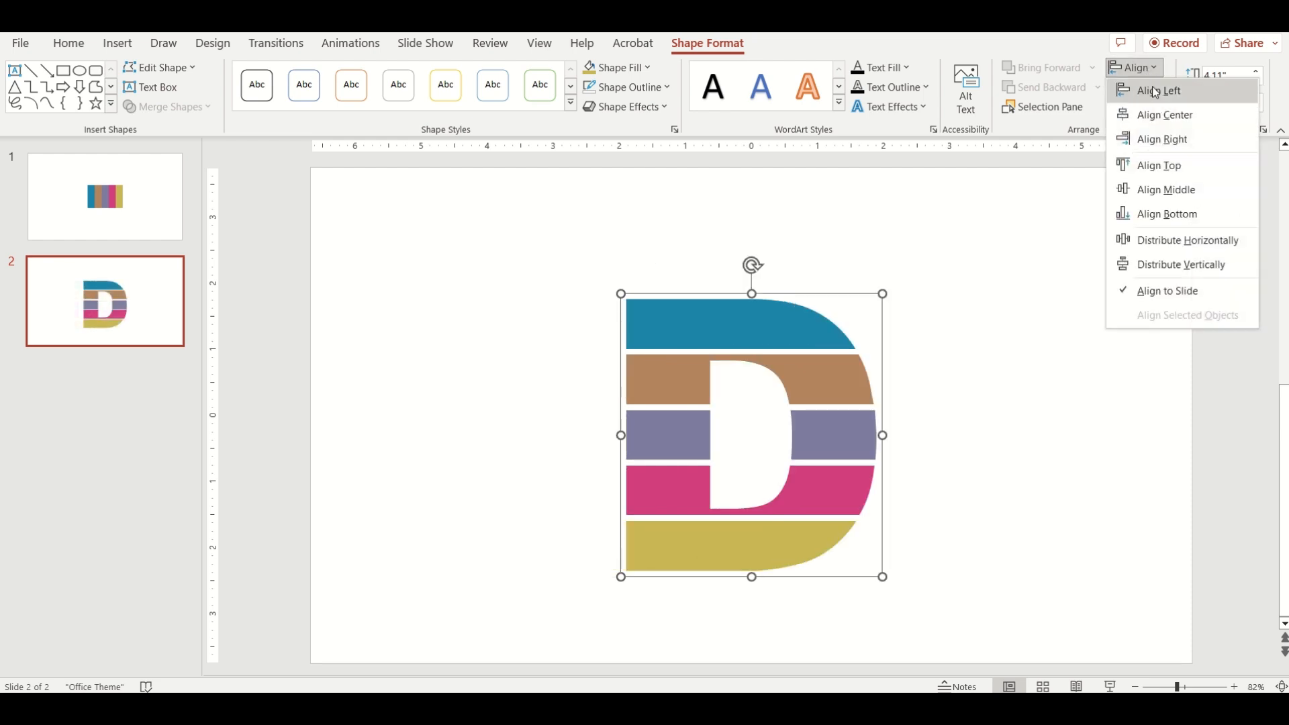
left_click(1163, 190)
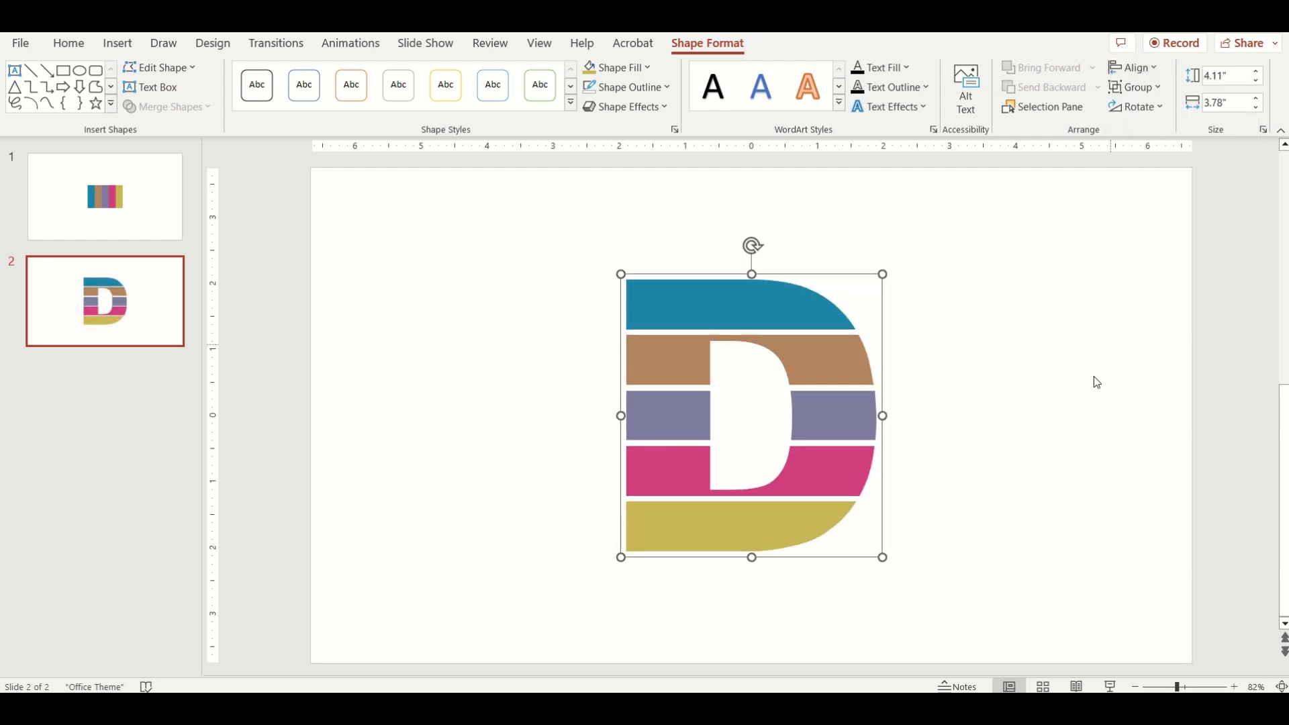
left_click(1039, 478)
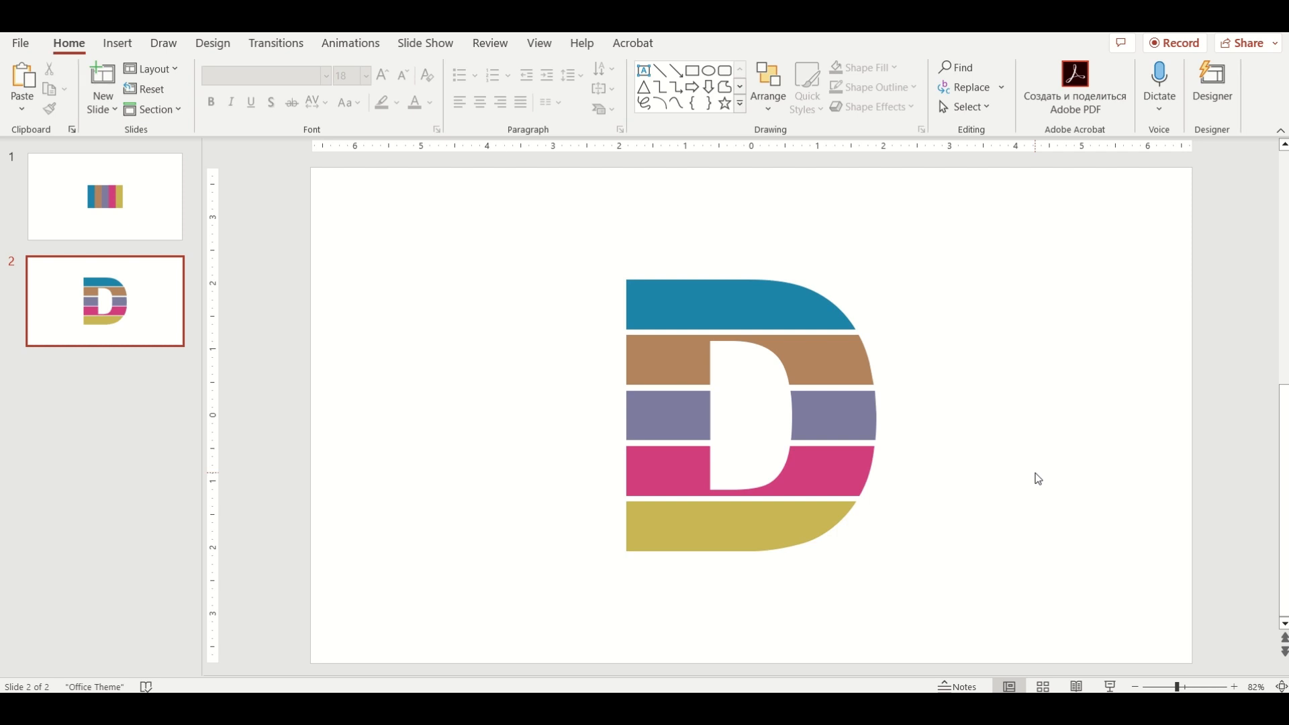